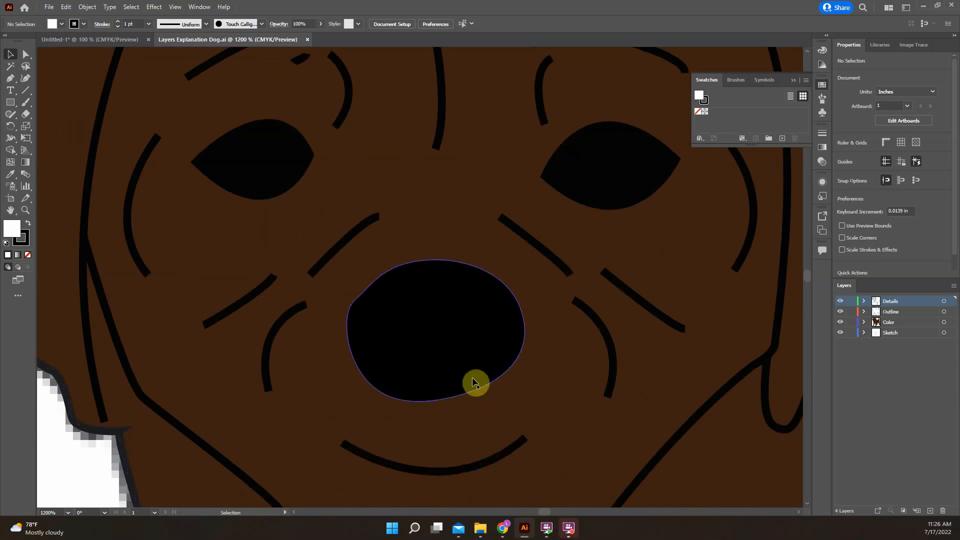
# View the whole dog illustration and go through its Outline, Color and Sketch layers in turn
pyautogui.scroll(-4, 472, 380)
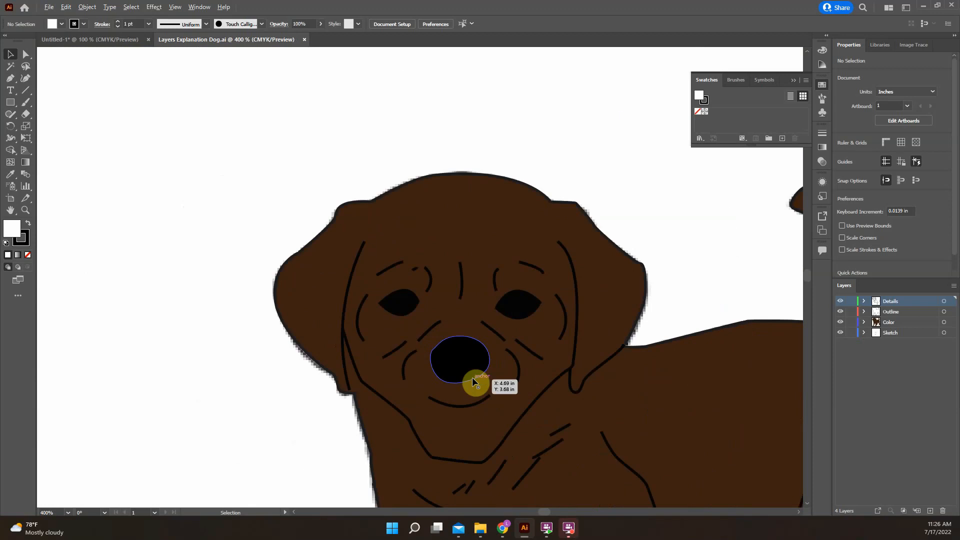
pyautogui.scroll(-3, 473, 380)
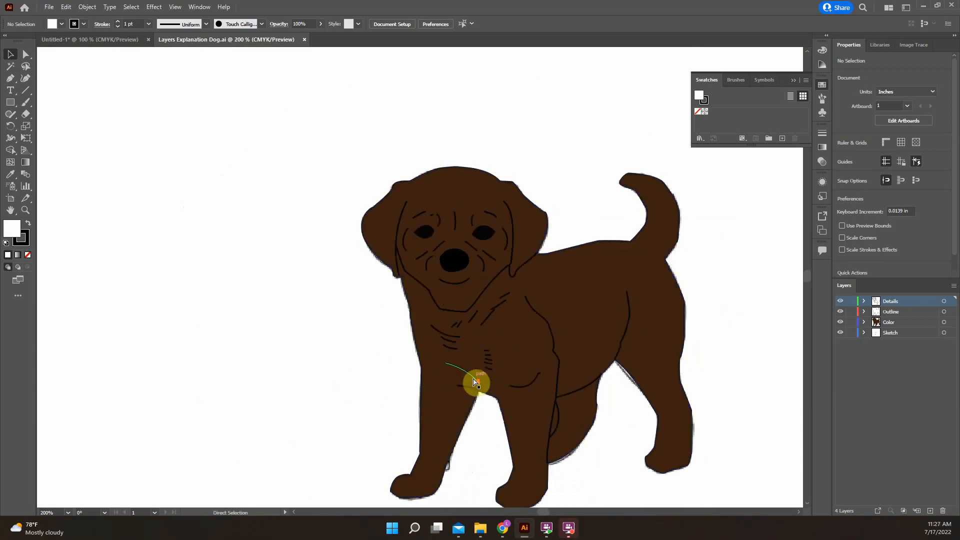
pyautogui.hscroll(1, 473, 381)
pyautogui.scroll(-1, 473, 381)
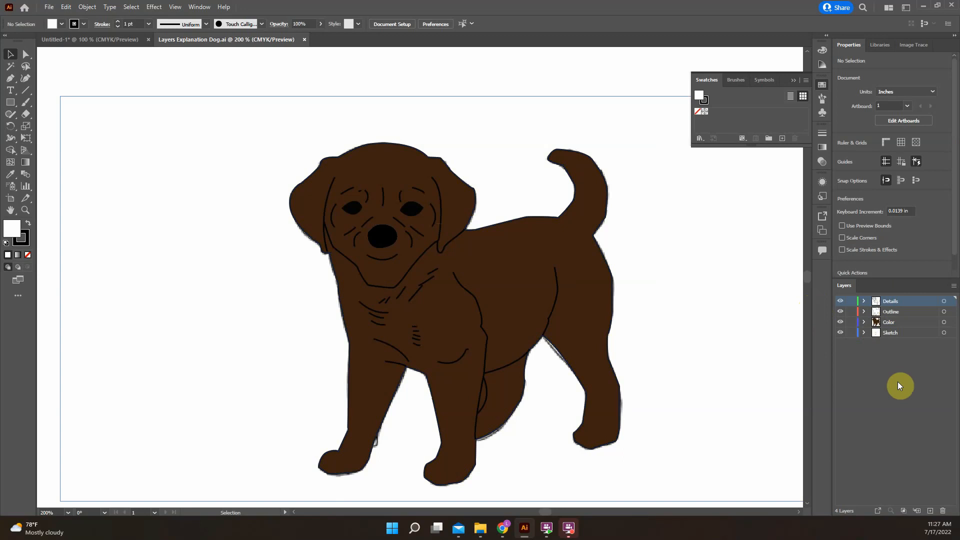
pyautogui.click(901, 311)
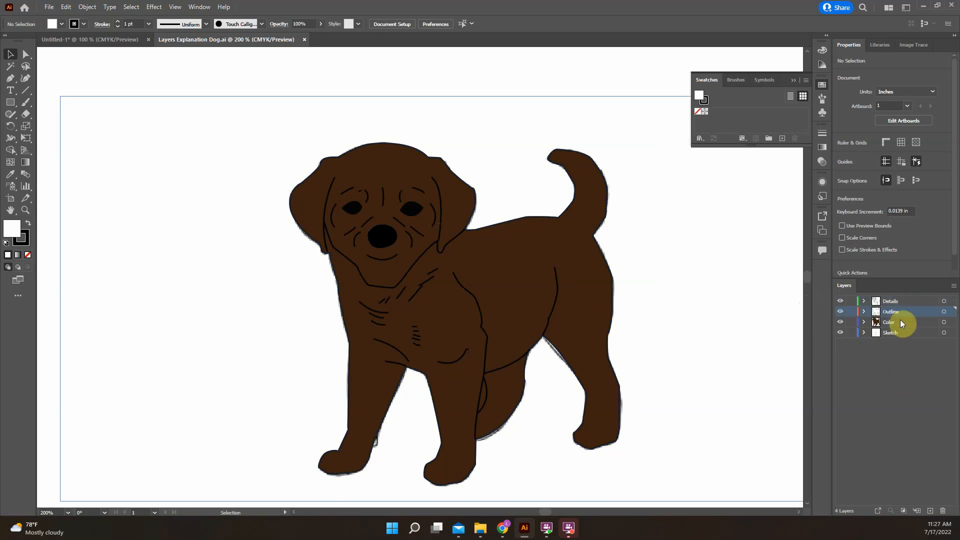
pyautogui.click(902, 323)
pyautogui.click(903, 334)
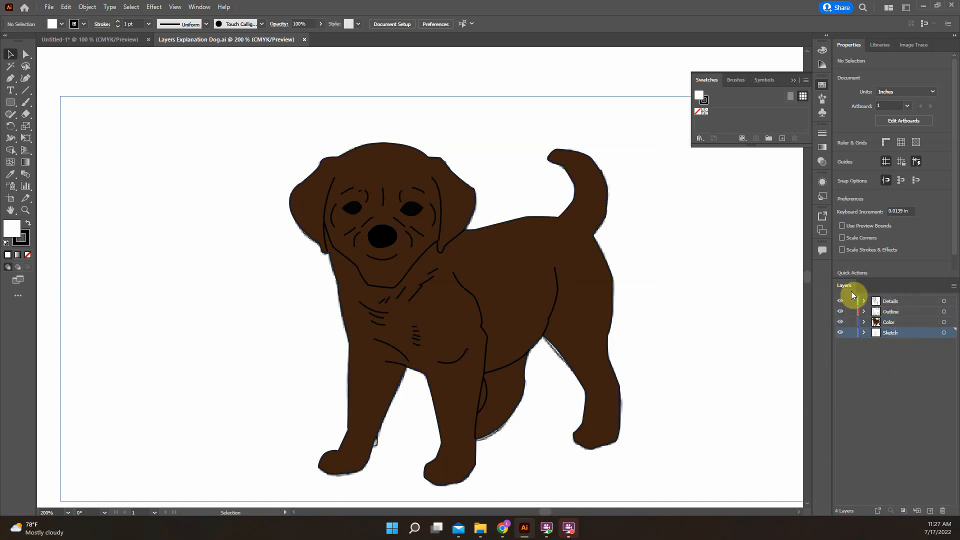
# Dock the Layers panel as a collapsed icon beside the Properties panel and try expanding and collapsing it
pyautogui.moveTo(847, 287); pyautogui.dragTo(819, 274)
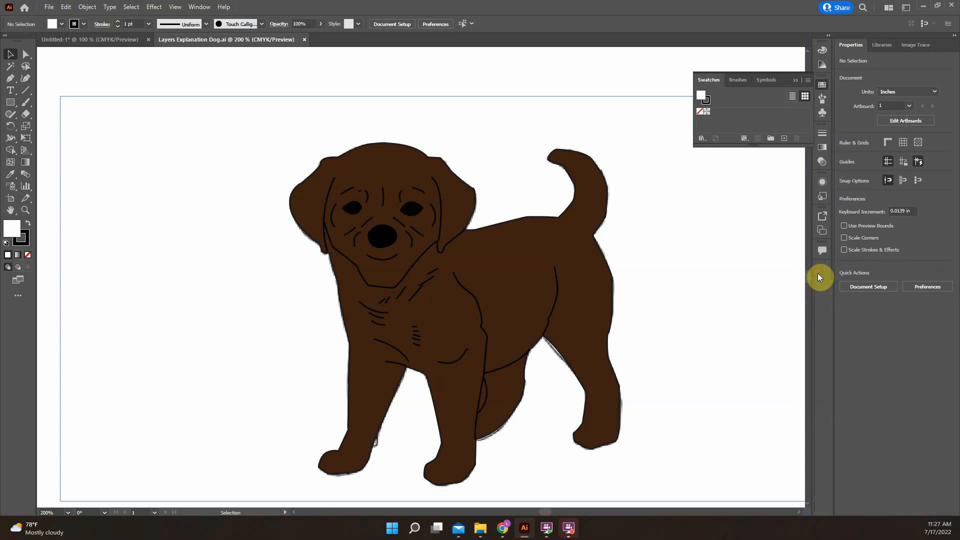
pyautogui.click(820, 271)
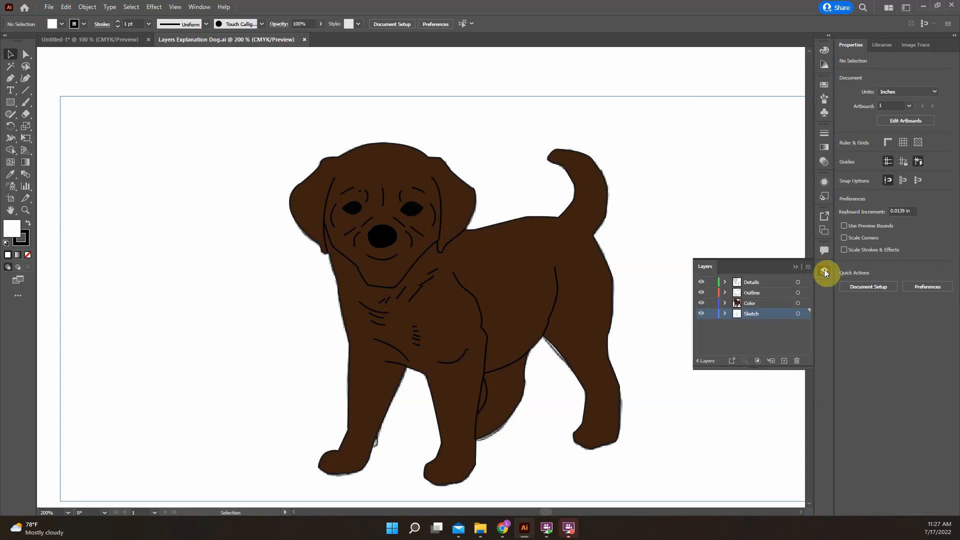
pyautogui.click(824, 271)
pyautogui.click(823, 271)
pyautogui.click(823, 272)
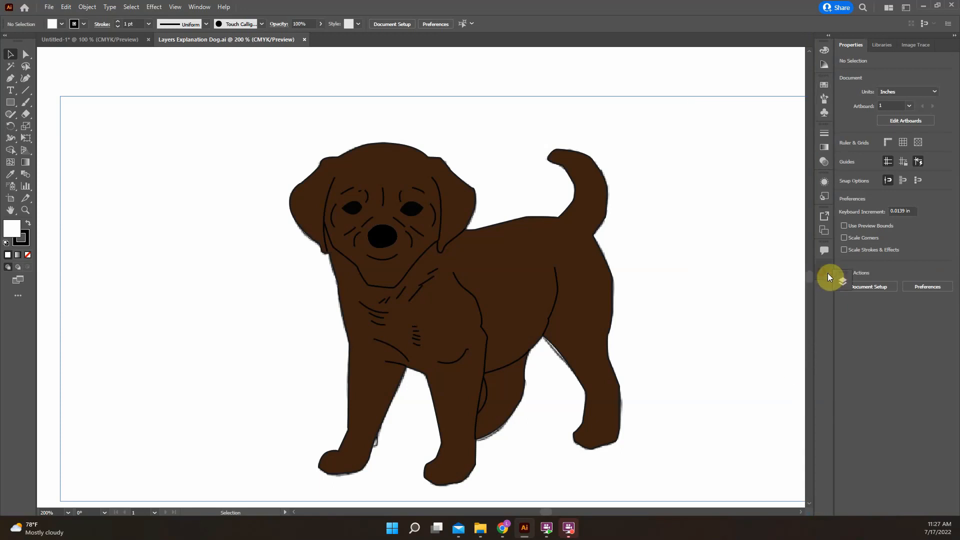
# Dock the Layers panel expanded beneath the Properties panel and enlarge its height
pyautogui.moveTo(868, 305); pyautogui.dragTo(825, 283)
pyautogui.click(825, 274)
pyautogui.moveTo(709, 264); pyautogui.dragTo(855, 517)
pyautogui.moveTo(876, 410); pyautogui.dragTo(885, 321)
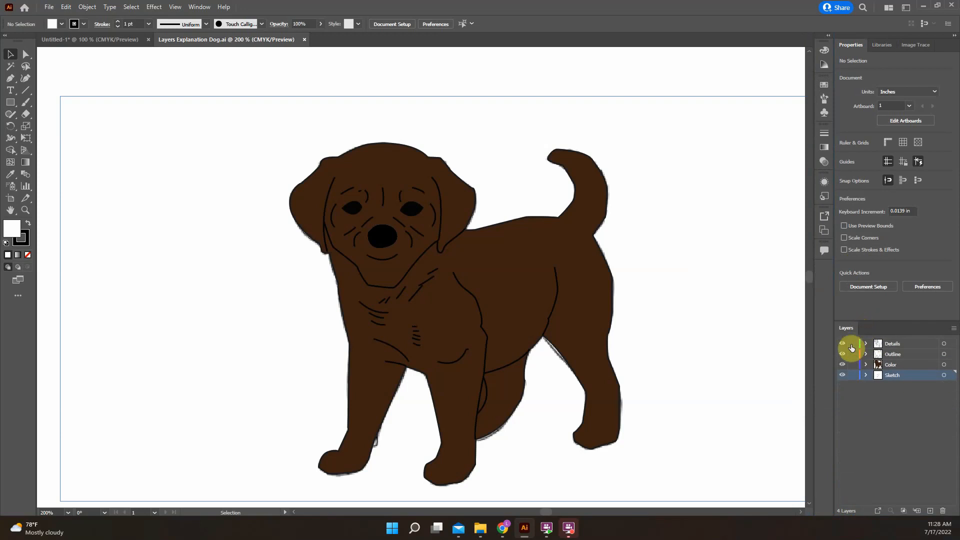
# Go through the Details, Sketch, Color and Outline layers one at a time, ending on Details
pyautogui.click(902, 345)
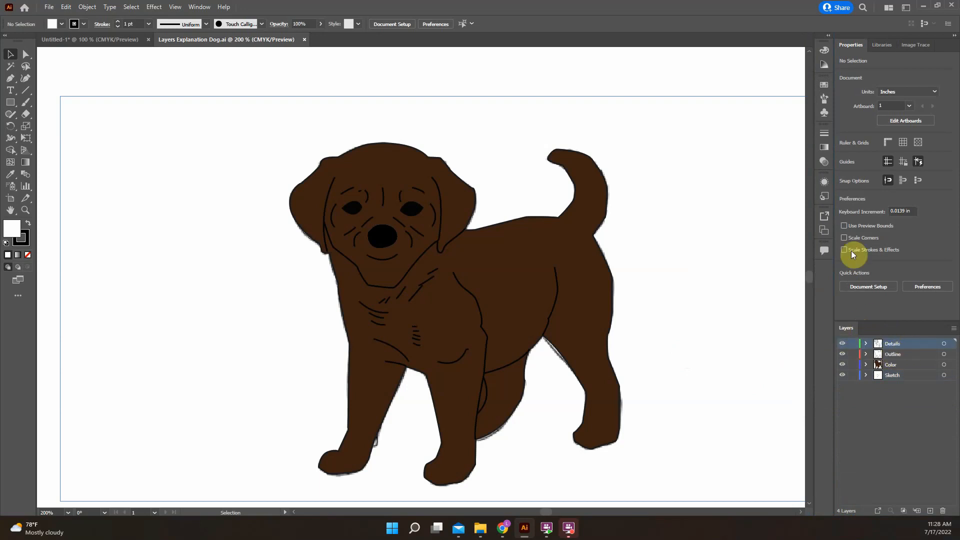
pyautogui.click(897, 375)
pyautogui.click(893, 365)
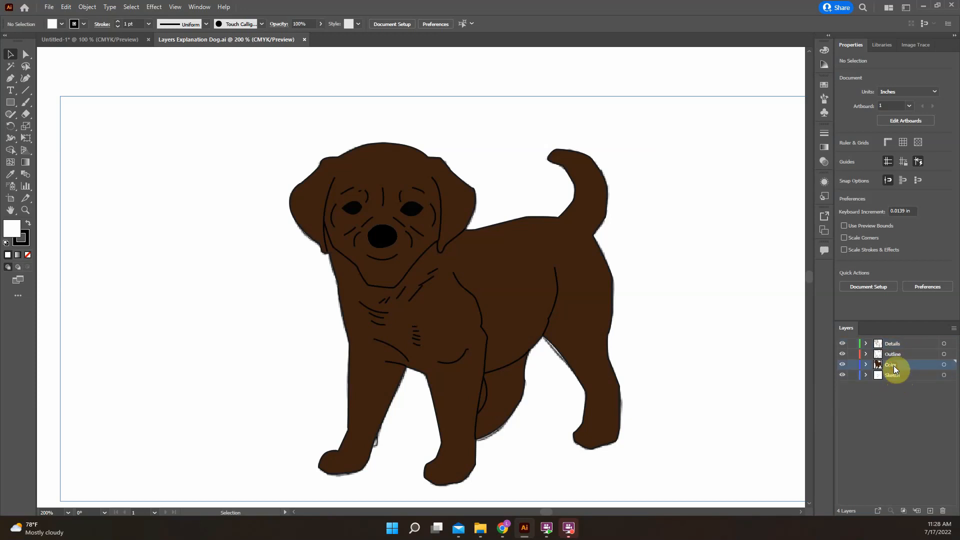
pyautogui.click(893, 355)
pyautogui.click(896, 343)
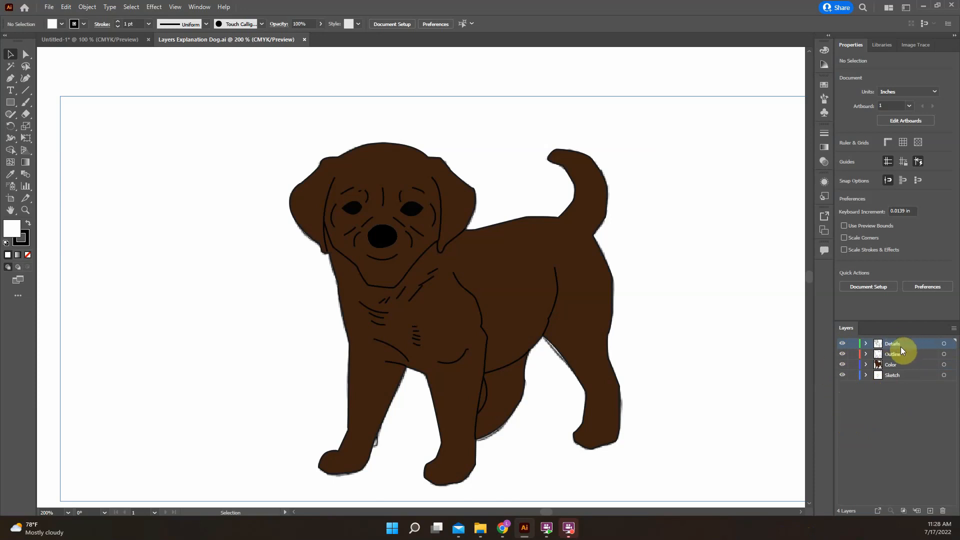
# Hide the Details, Outline, Color and Sketch layers one after another
pyautogui.click(843, 343)
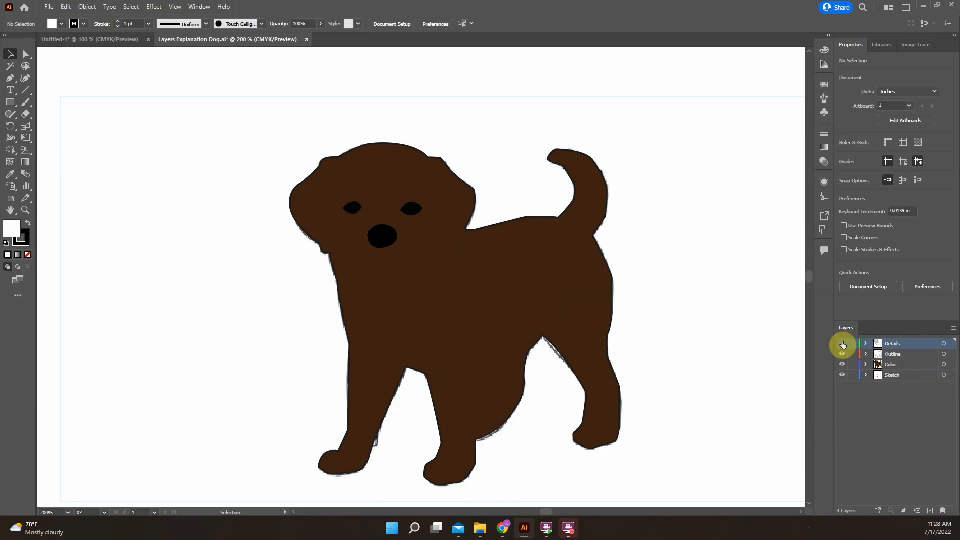
pyautogui.click(842, 353)
pyautogui.click(842, 354)
pyautogui.click(844, 354)
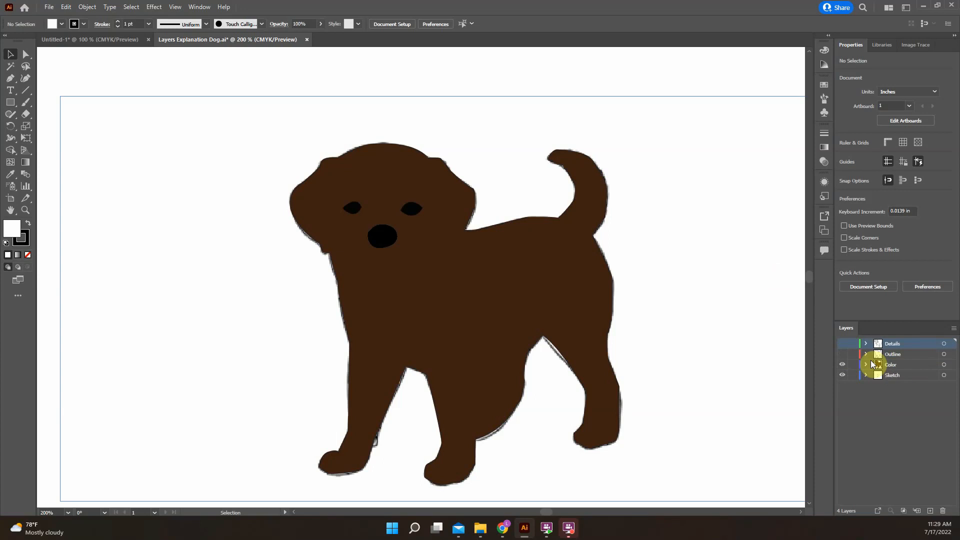
pyautogui.click(847, 364)
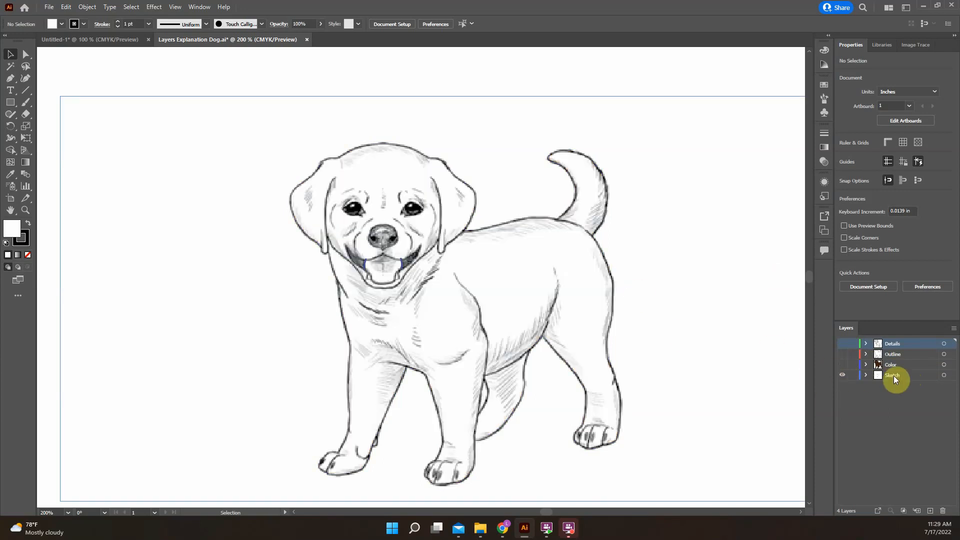
pyautogui.click(843, 374)
# Show the Color layer and the Outline layer each on its own, hiding each again after viewing
pyautogui.hotkey('ctrl', 'y')
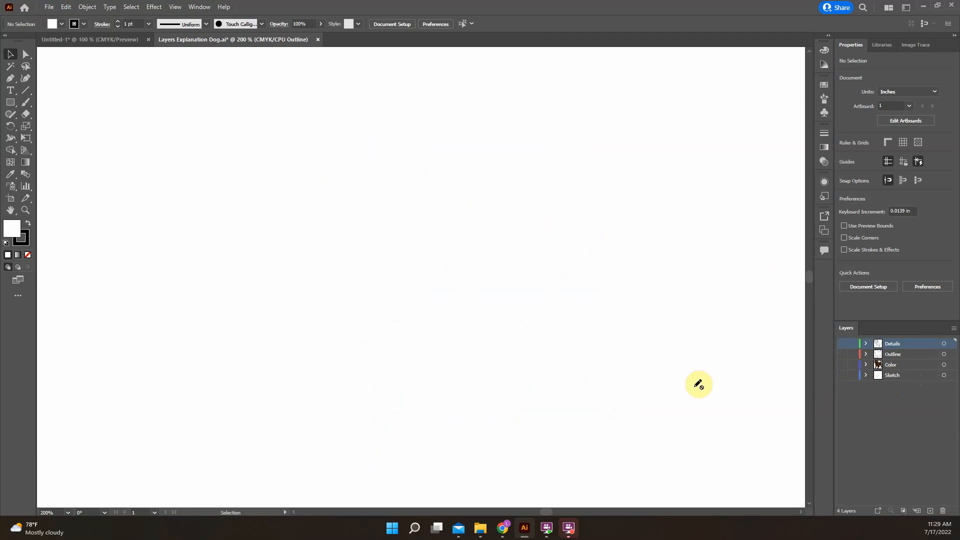
pyautogui.hotkey('ctrl', 'y')
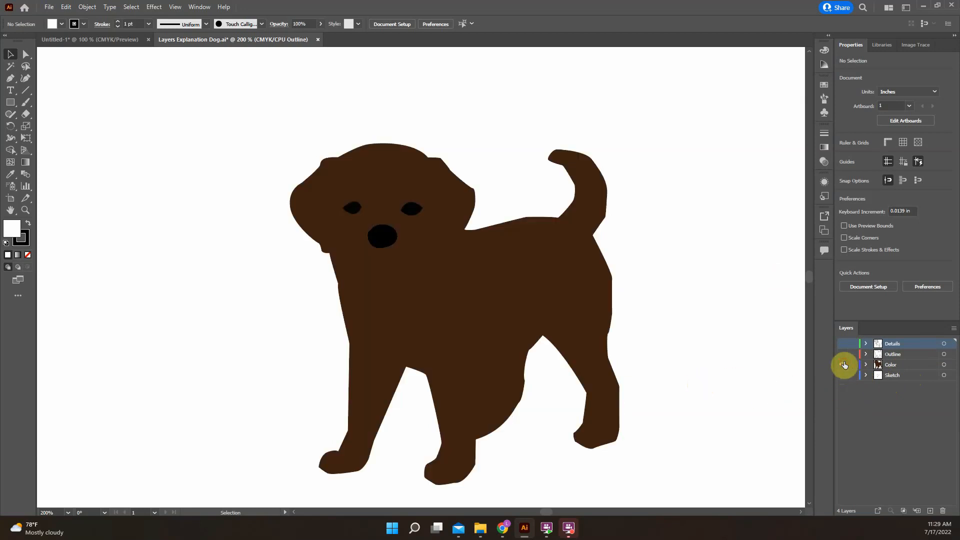
pyautogui.hotkey('ctrl', 'y')
pyautogui.hotkey('ctrl', 'y')
pyautogui.hotkey('ctrl', 'y')
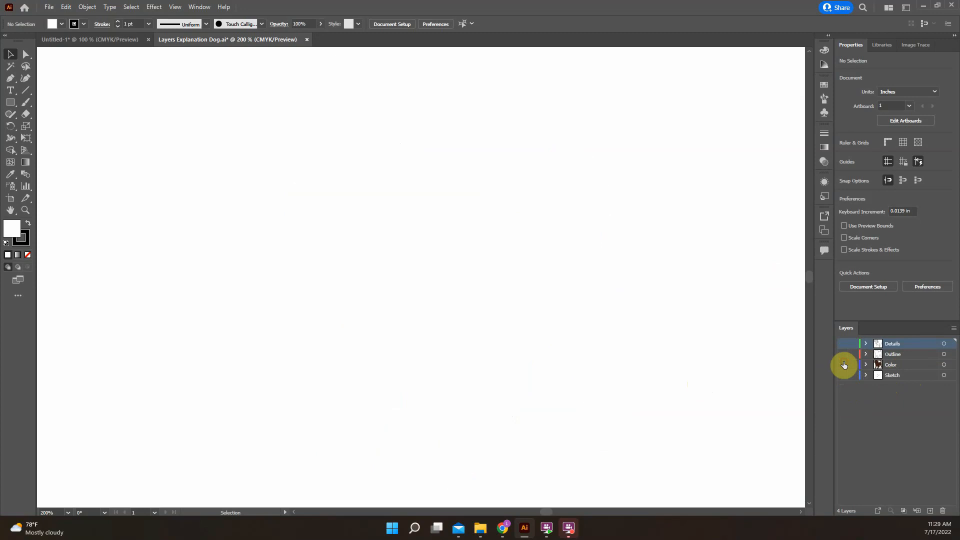
pyautogui.click(843, 354)
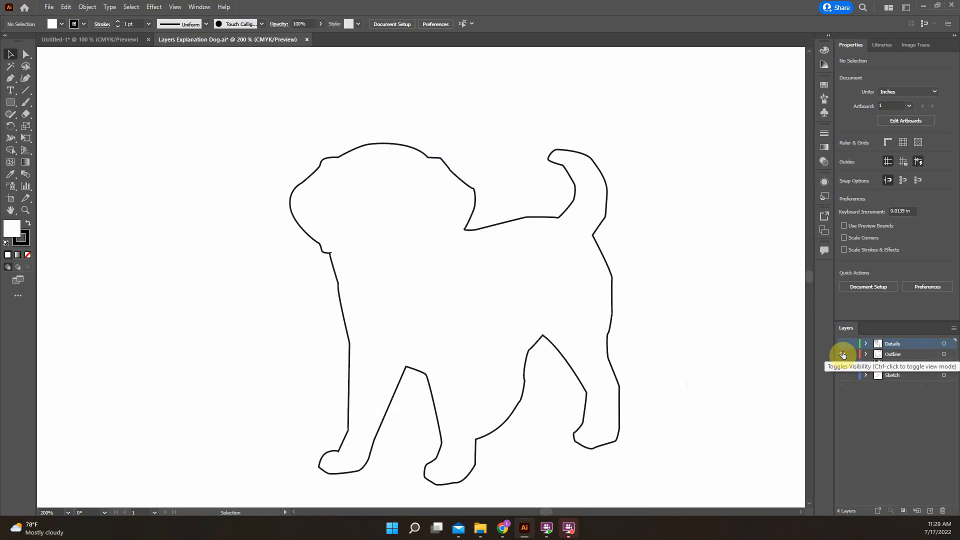
pyautogui.click(843, 354)
# Make the Details, Outline, Color and Sketch layers visible again
pyautogui.click(841, 342)
pyautogui.hotkey('ctrl', 'y')
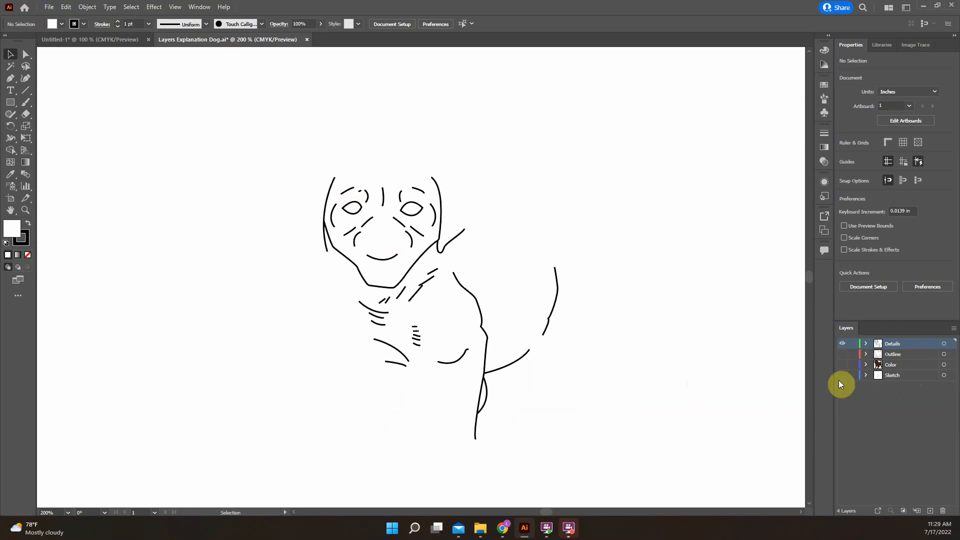
pyautogui.click(842, 355)
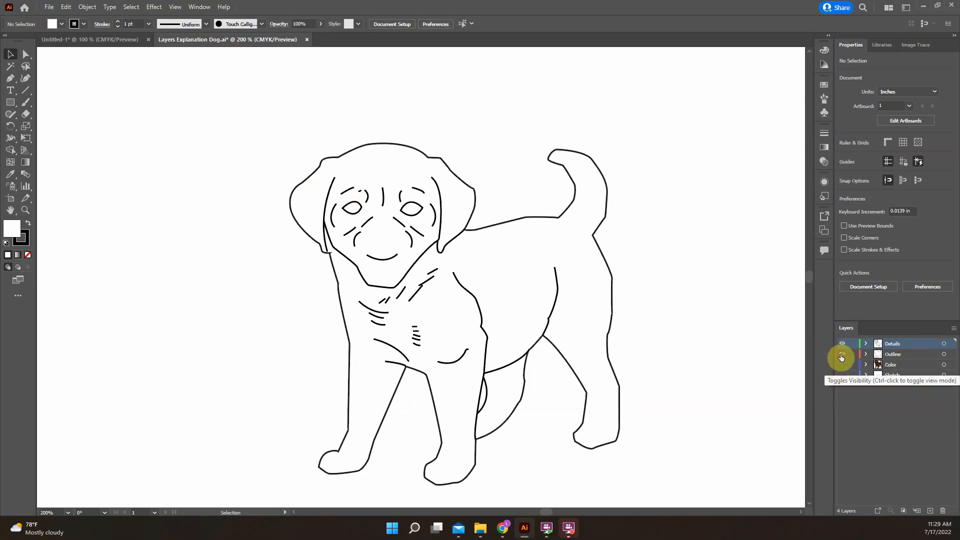
pyautogui.click(842, 368)
pyautogui.click(842, 375)
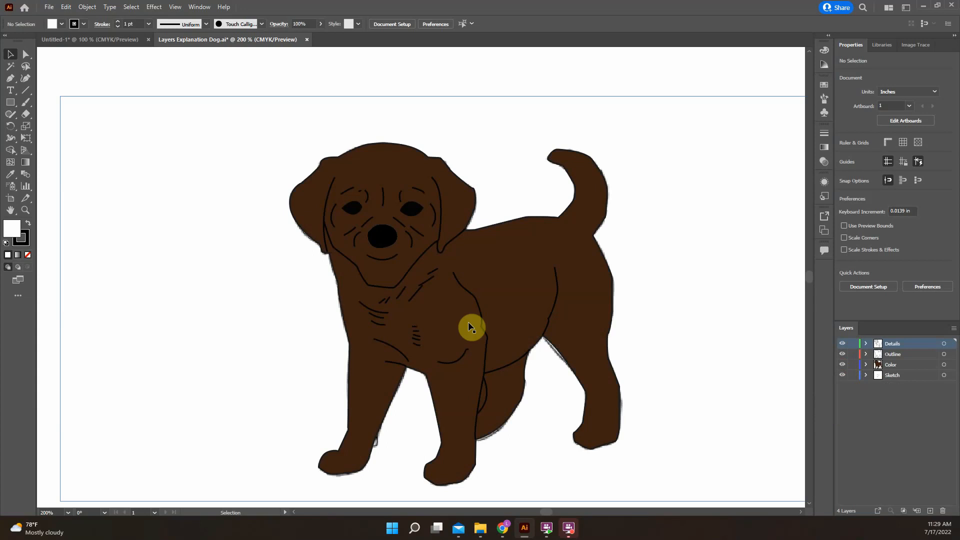
# Try moving the dog's black nose up onto its forehead, and undo the move
pyautogui.moveTo(391, 231); pyautogui.dragTo(424, 156)
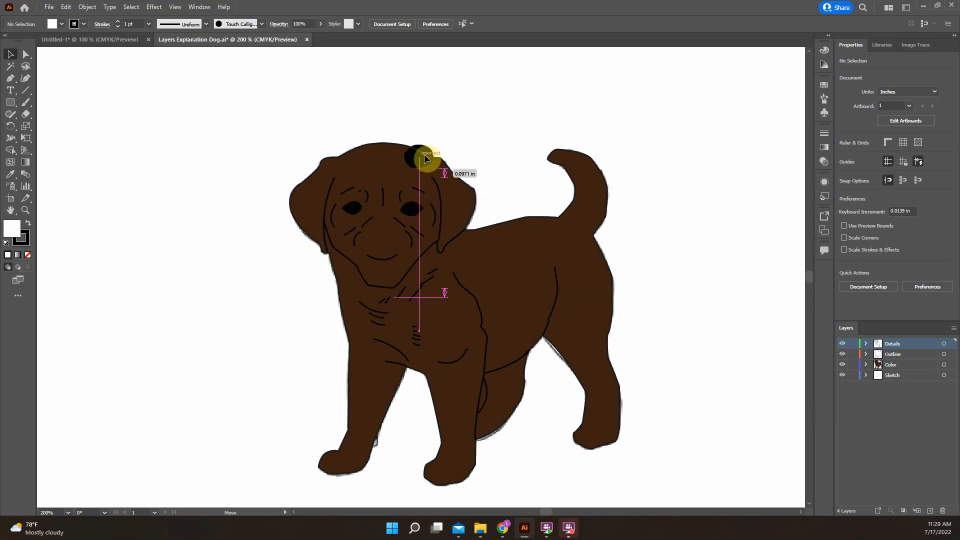
pyautogui.hotkey('ctrl', 'z')
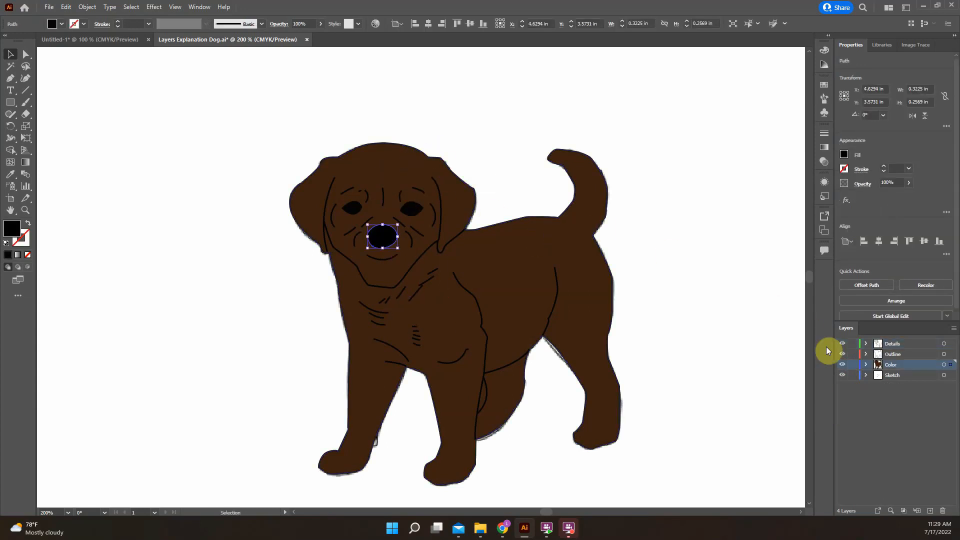
# Lock the Color and Sketch layers, undoing a trial move made at the dog's nose in between
pyautogui.click(852, 365)
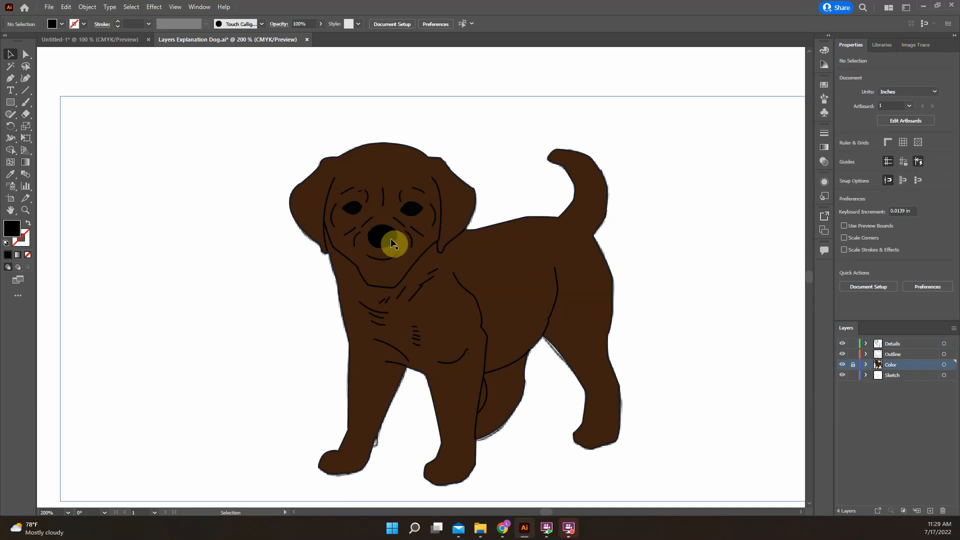
pyautogui.moveTo(383, 236)
pyautogui.mouseDown()
pyautogui.moveTo(361, 242)
pyautogui.moveTo(388, 244)
pyautogui.moveTo(390, 229)
pyautogui.moveTo(384, 258)
pyautogui.mouseUp()
pyautogui.hotkey('ctrl', 'z')
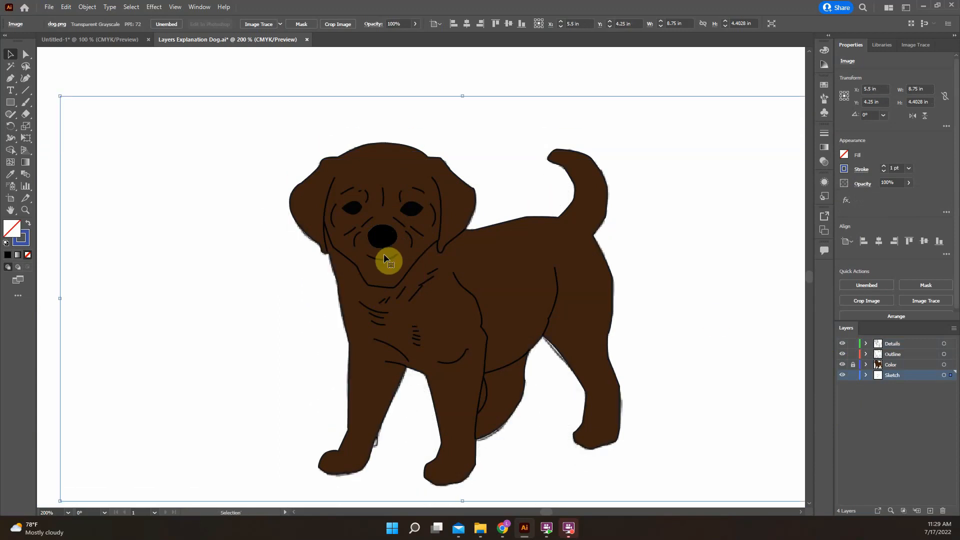
pyautogui.click(852, 376)
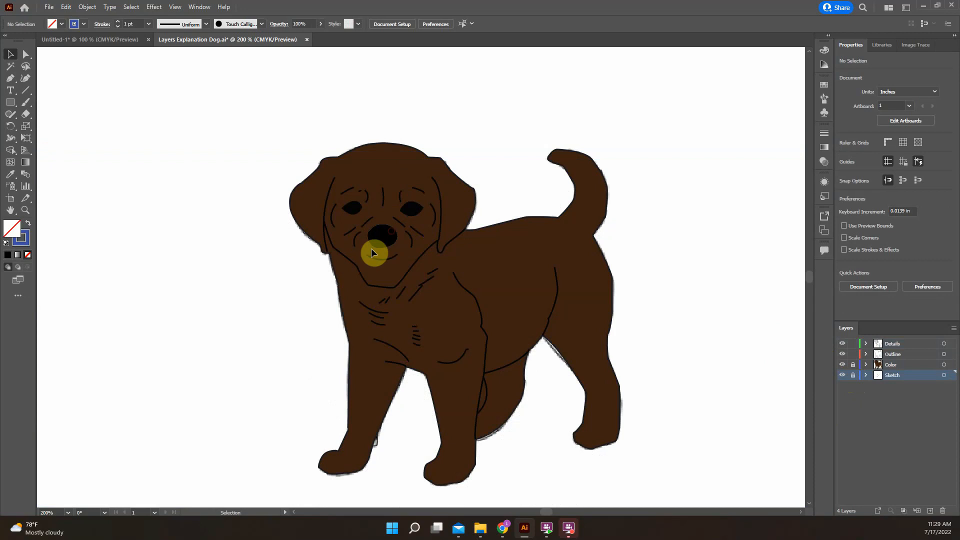
# Test which artwork can still be selected by picking the forehead line and the long shoulder line
pyautogui.click(368, 175)
pyautogui.click(423, 152)
pyautogui.click(383, 197)
pyautogui.click(400, 162)
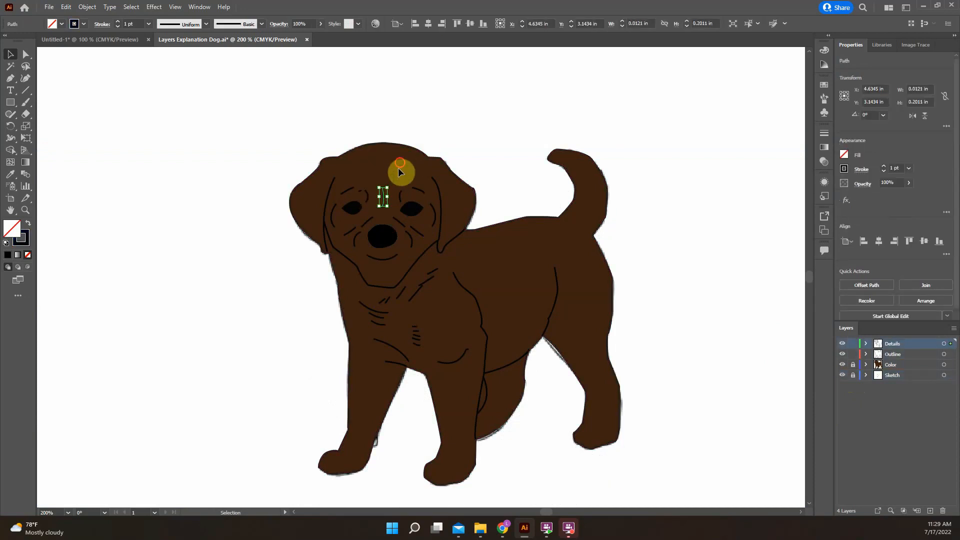
pyautogui.click(412, 152)
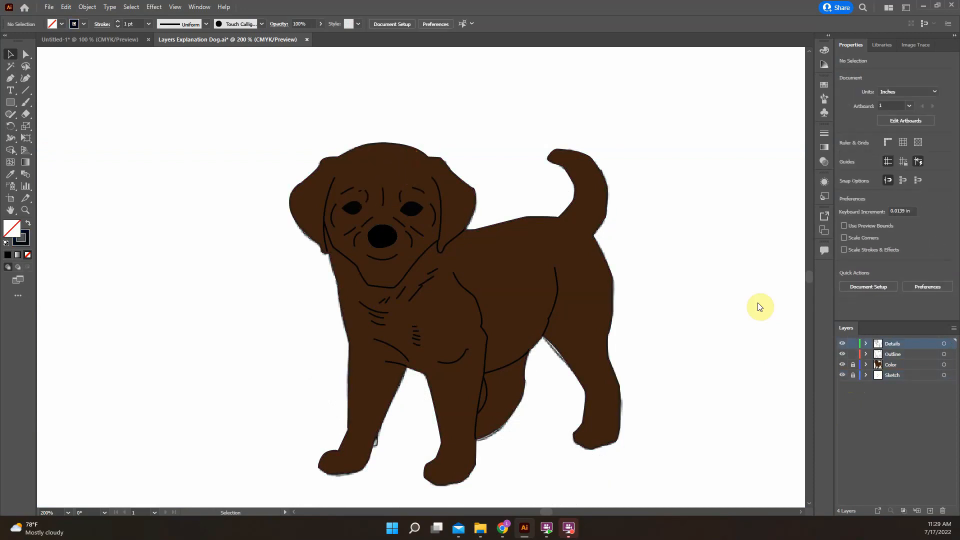
pyautogui.click(477, 290)
# Lock the Outline and Details layers and try selecting artwork on the dog's head
pyautogui.click(853, 354)
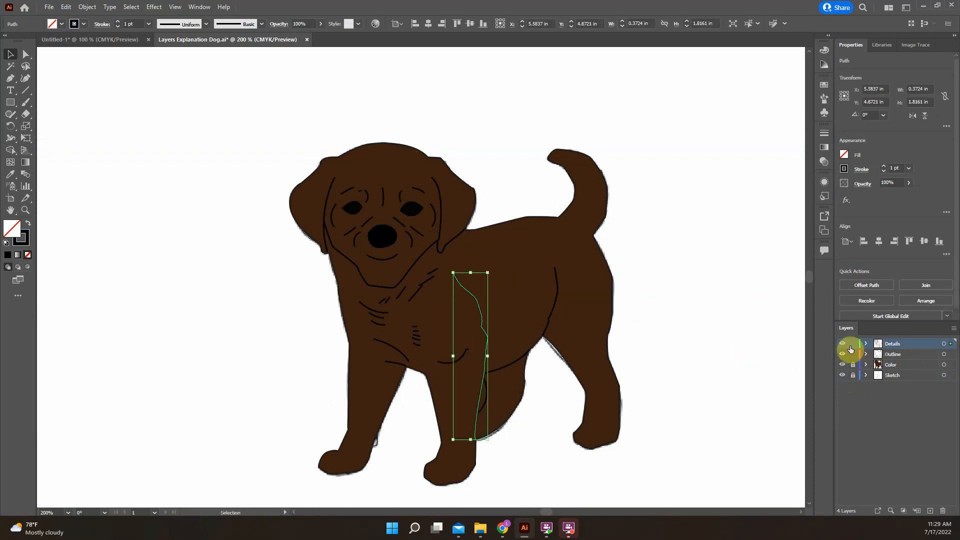
pyautogui.click(853, 344)
pyautogui.click(405, 173)
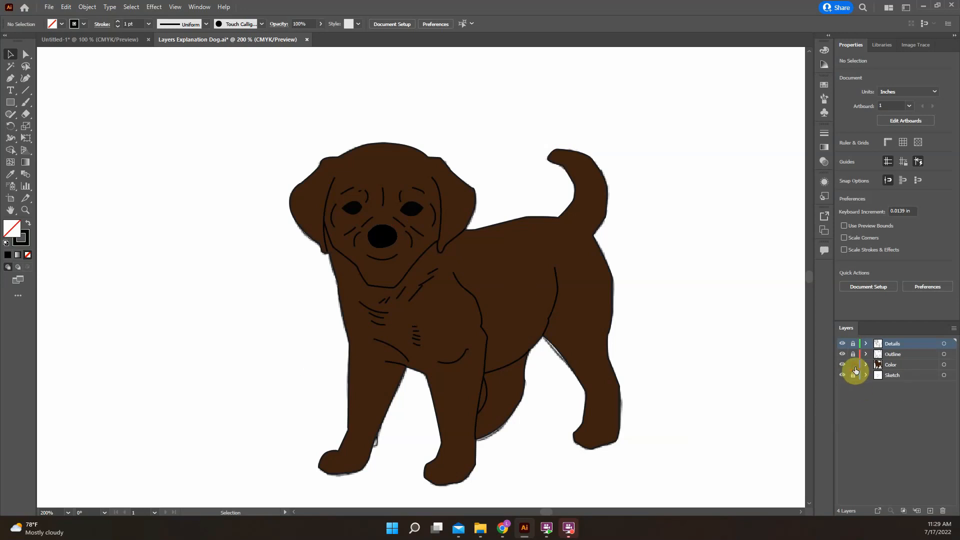
# Unlock the Color, Outline, Details and Sketch layers
pyautogui.click(854, 366)
pyautogui.click(853, 344)
pyautogui.click(853, 375)
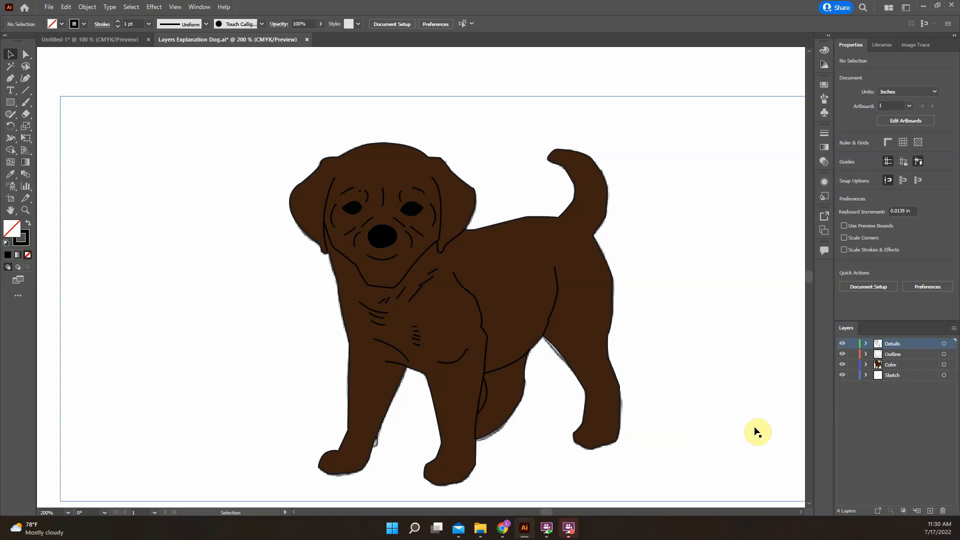
# Toggle the Color layer's visibility off and on, and move the layer below Sketch in the stacking order
pyautogui.click(900, 365)
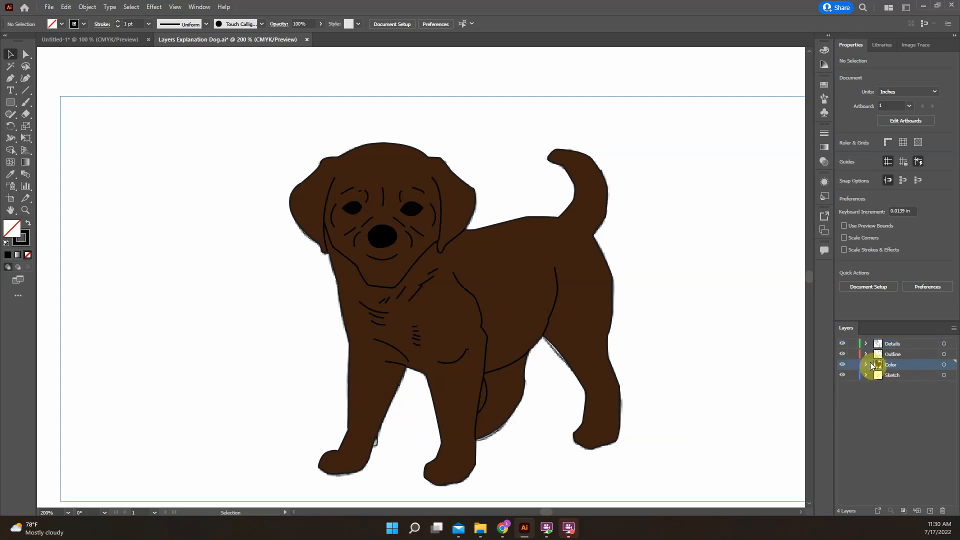
pyautogui.click(843, 364)
pyautogui.click(843, 365)
pyautogui.click(843, 364)
pyautogui.click(843, 364)
pyautogui.moveTo(893, 365); pyautogui.dragTo(901, 383)
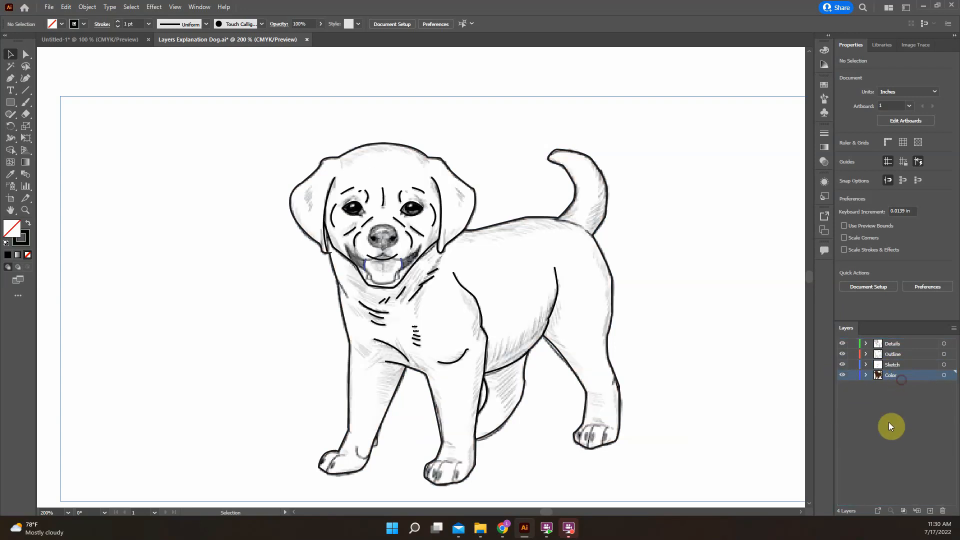
pyautogui.rightClick(759, 413)
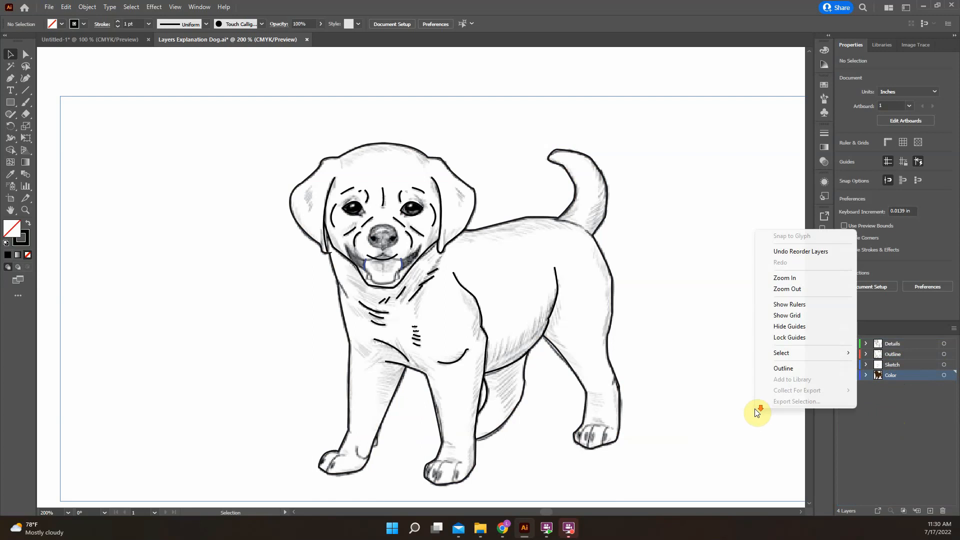
# Try moving the dog sketch image higher on the artboard, then undo the move
pyautogui.click(681, 386)
pyautogui.scroll(-1, 680, 386)
pyautogui.click(677, 473)
pyautogui.scroll(-4, 680, 460)
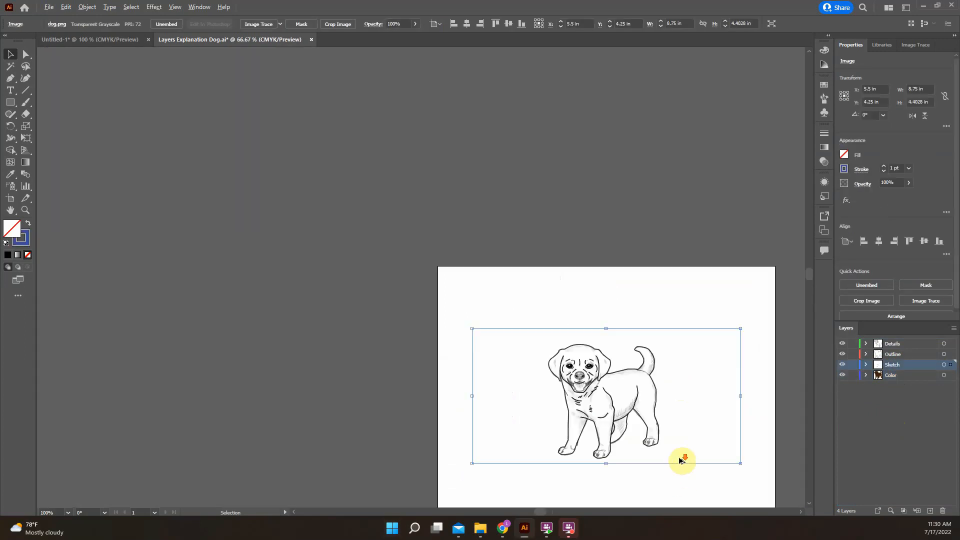
pyautogui.scroll(2, 720, 444)
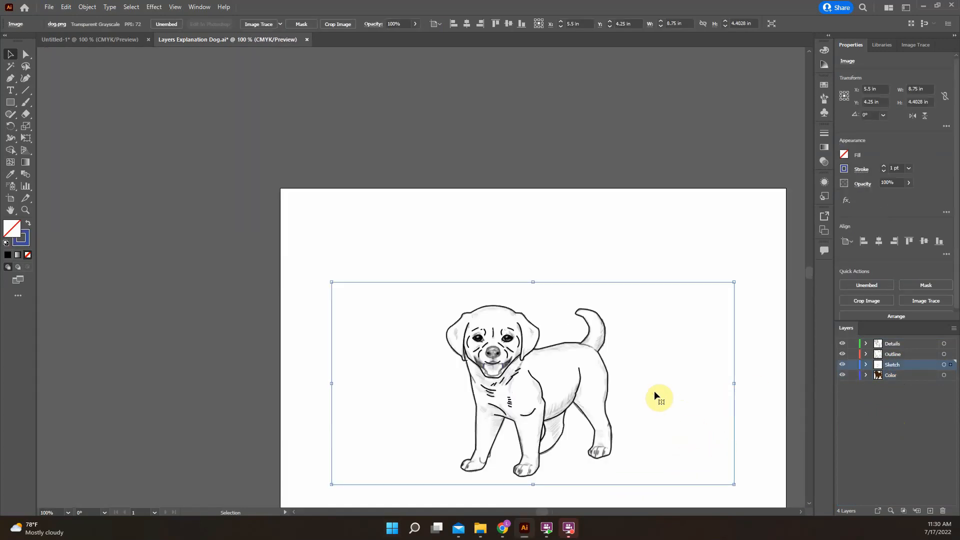
pyautogui.moveTo(651, 389)
pyautogui.mouseDown()
pyautogui.moveTo(592, 284)
pyautogui.moveTo(594, 229)
pyautogui.mouseUp()
pyautogui.hotkey('ctrl', 'z')
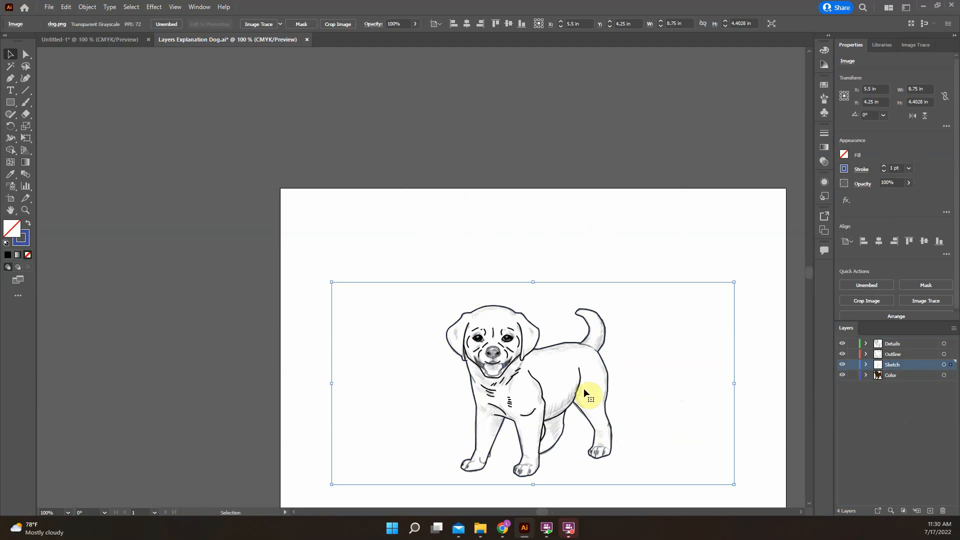
pyautogui.press('alt')
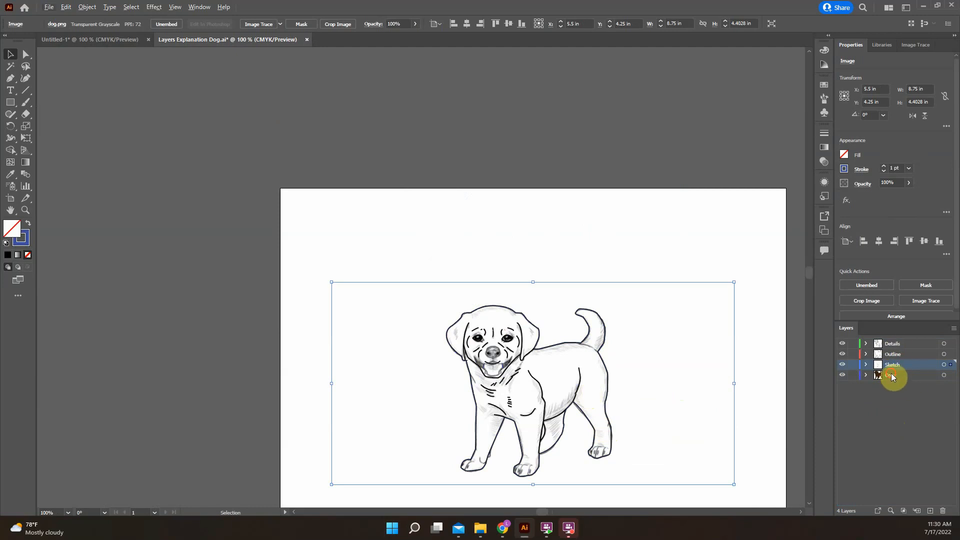
# Move the Color layer above the Sketch layer in the stacking order
pyautogui.moveTo(893, 378)
pyautogui.mouseDown()
pyautogui.moveTo(921, 377)
pyautogui.moveTo(909, 362)
pyautogui.mouseUp()
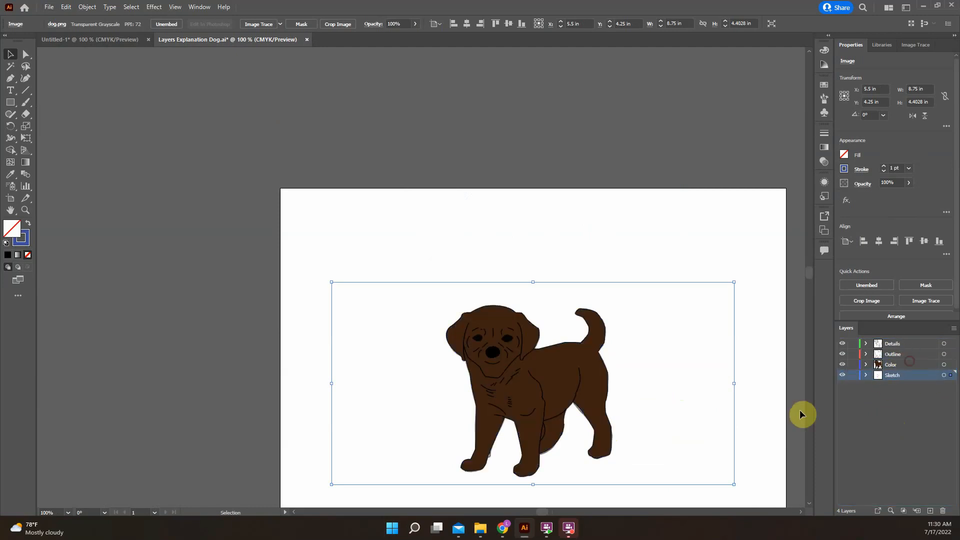
pyautogui.scroll(2, 596, 407)
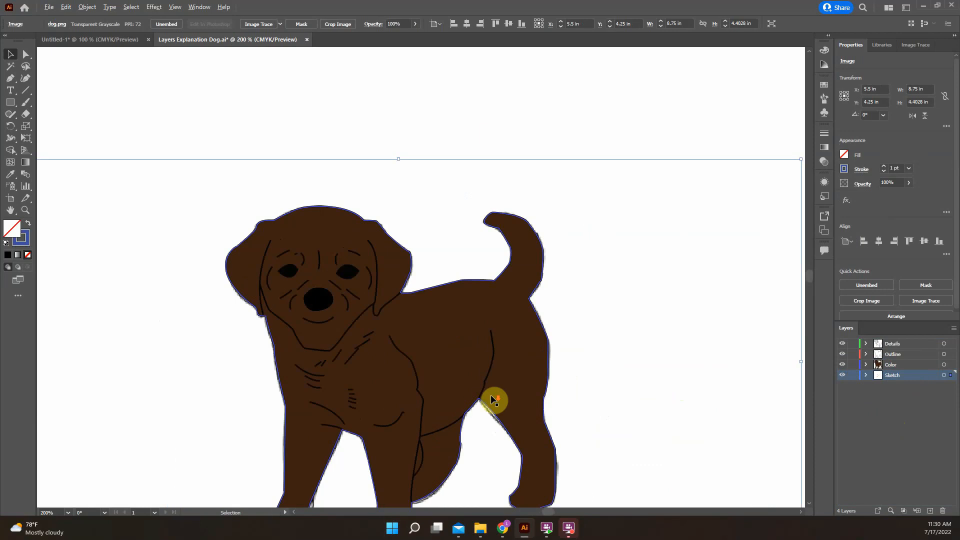
pyautogui.scroll(-1, 491, 395)
# Move the Details layer below Color, then return it to just above Color, beneath Outline
pyautogui.click(895, 344)
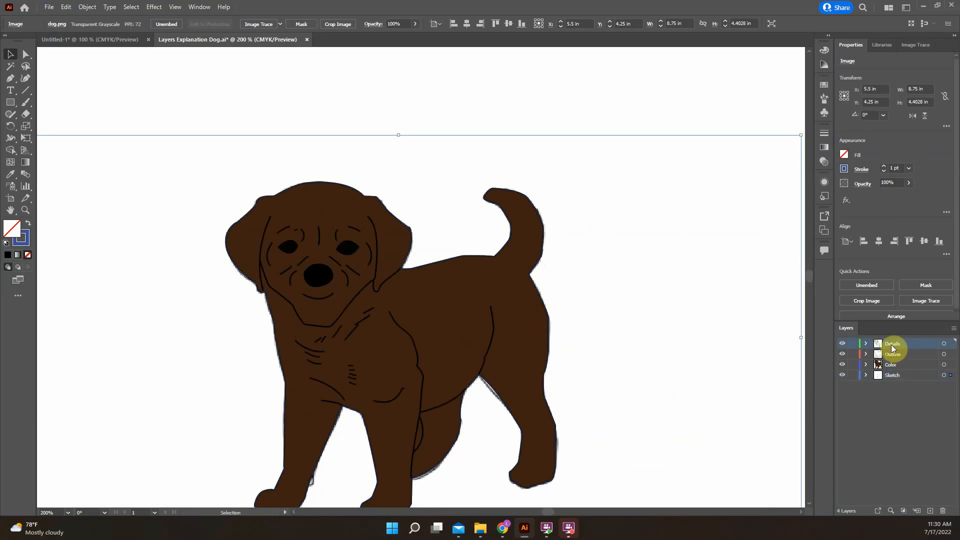
pyautogui.moveTo(893, 346); pyautogui.dragTo(905, 370)
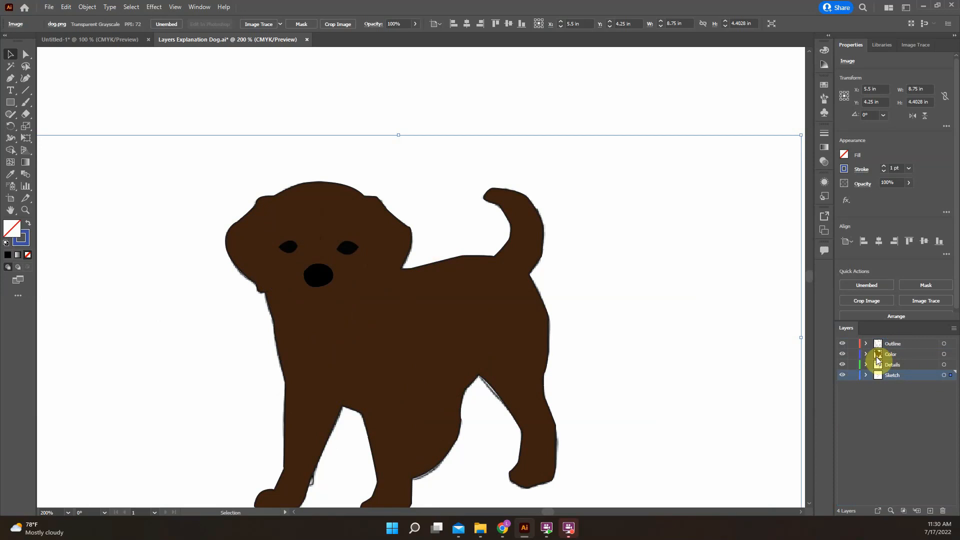
pyautogui.moveTo(900, 369); pyautogui.dragTo(906, 352)
# Add a new layer above Sketch, name it Spots, and place it directly above the Color layer as the active layer
pyautogui.click(902, 376)
pyautogui.scroll(-3, 509, 324)
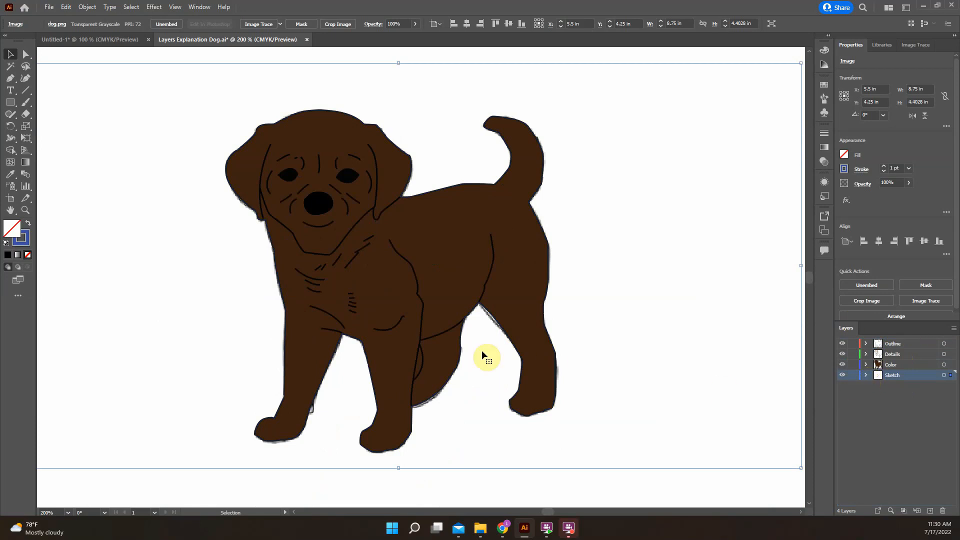
pyautogui.scroll(-3, 500, 346)
pyautogui.scroll(5, 503, 345)
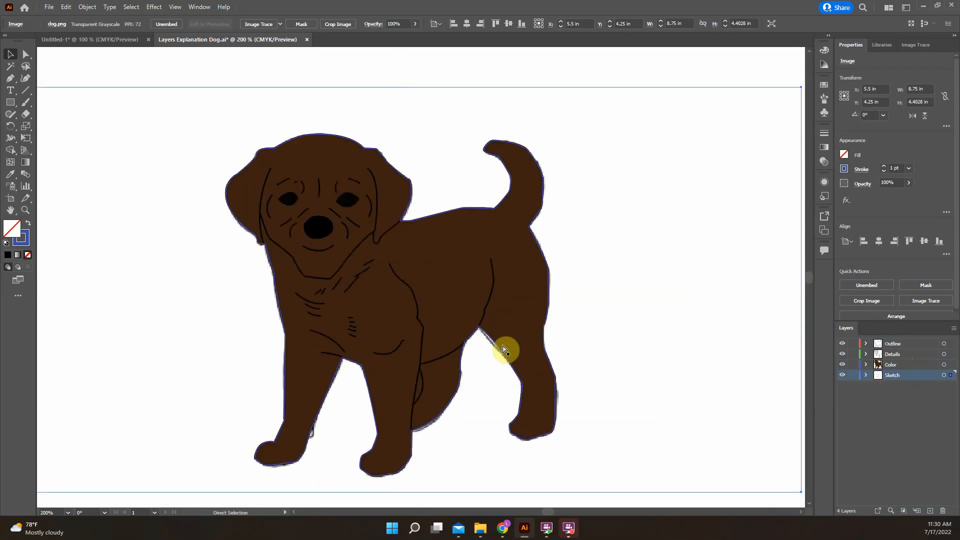
pyautogui.hscroll(2, 503, 345)
pyautogui.hscroll(-6, 504, 349)
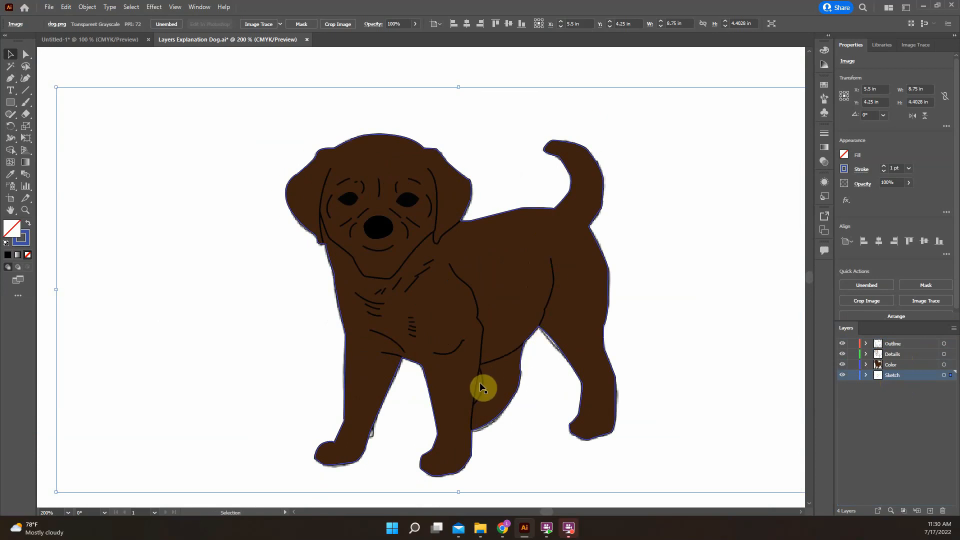
pyautogui.click(931, 511)
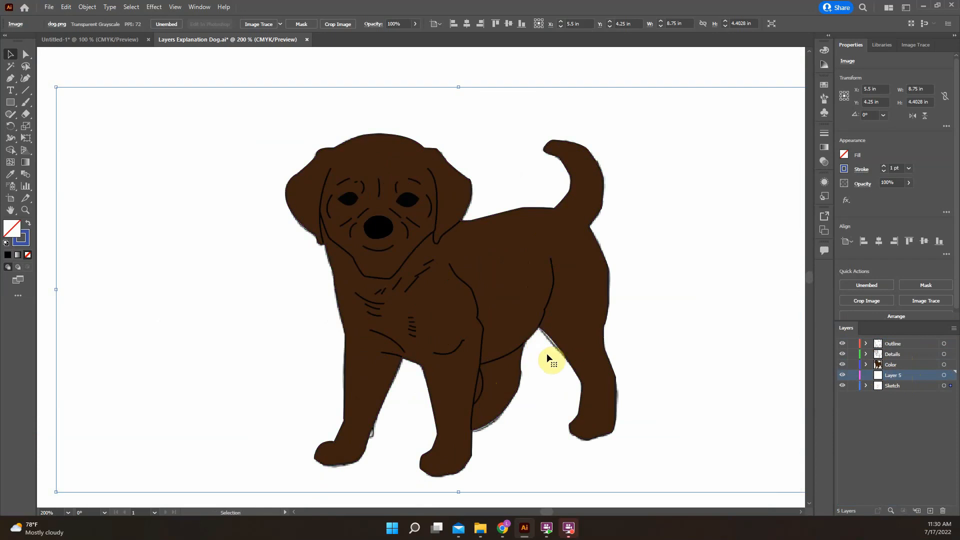
pyautogui.click(893, 355)
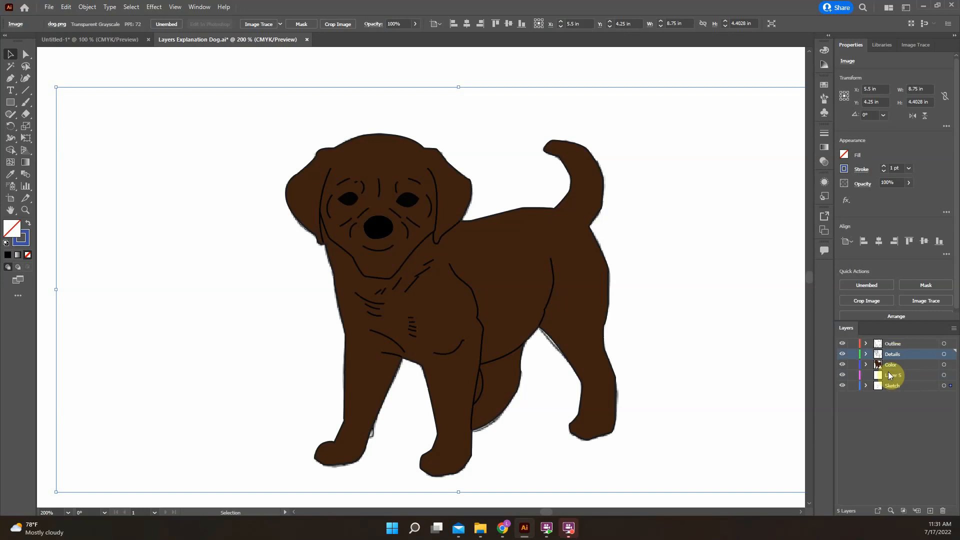
pyautogui.click(897, 376)
pyautogui.doubleClick(898, 375)
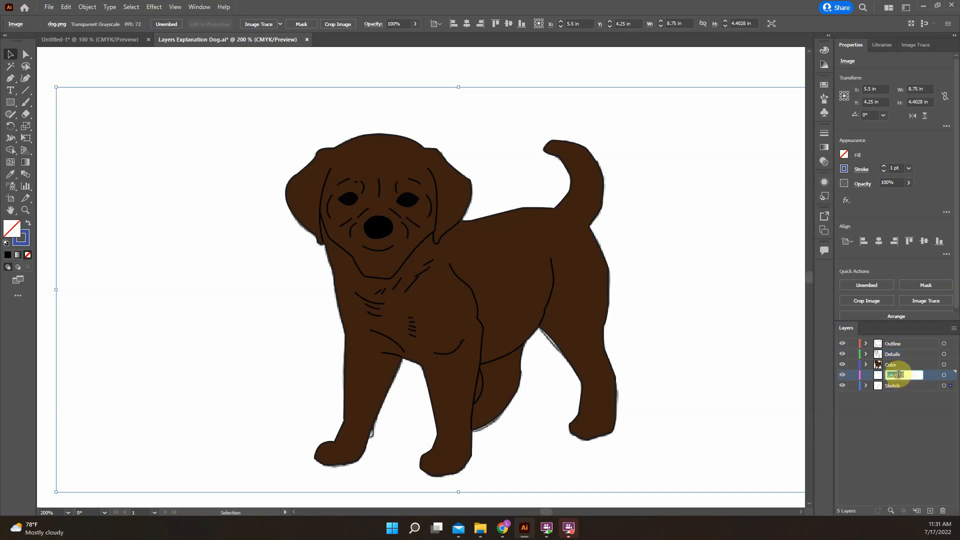
pyautogui.write('Spots')
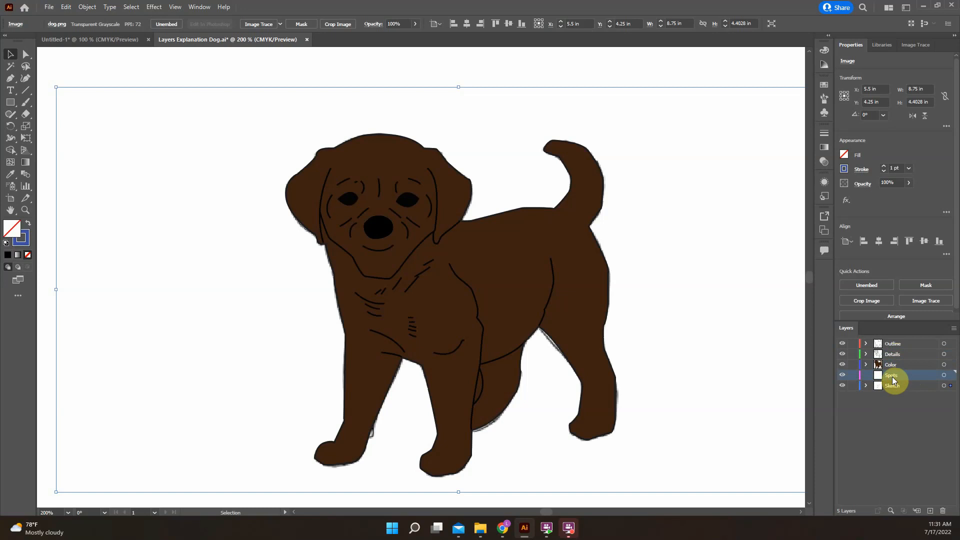
pyautogui.moveTo(893, 380); pyautogui.dragTo(907, 360)
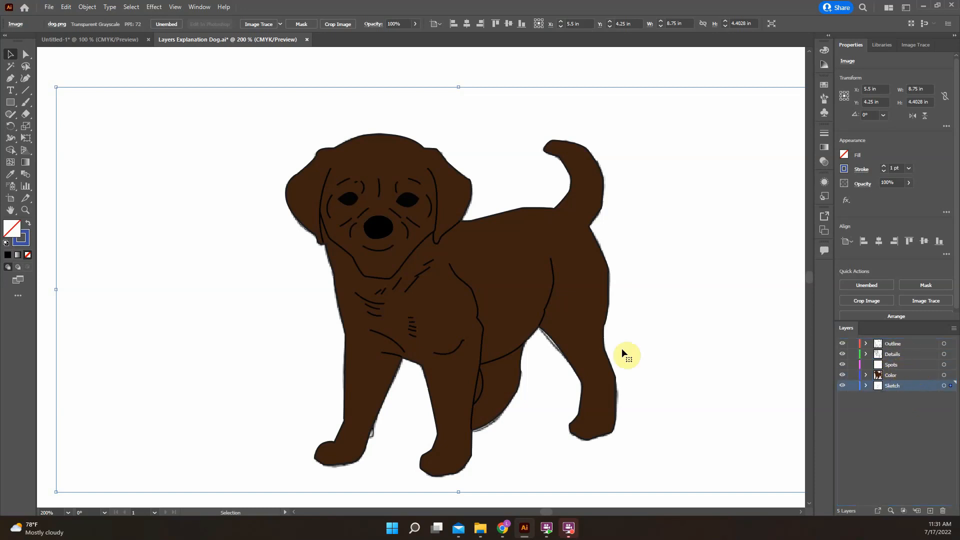
pyautogui.click(905, 369)
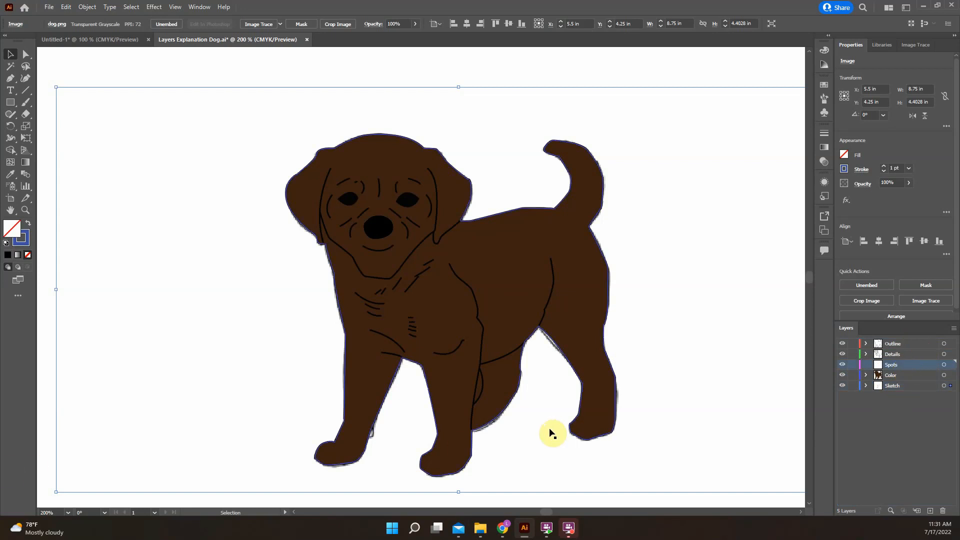
# Draw a circle about 0.28 in wide on the dog's back and pull its top anchor point down to flatten it
pyautogui.moveTo(18, 109); pyautogui.dragTo(43, 126)
pyautogui.moveTo(510, 248); pyautogui.dragTo(526, 264)
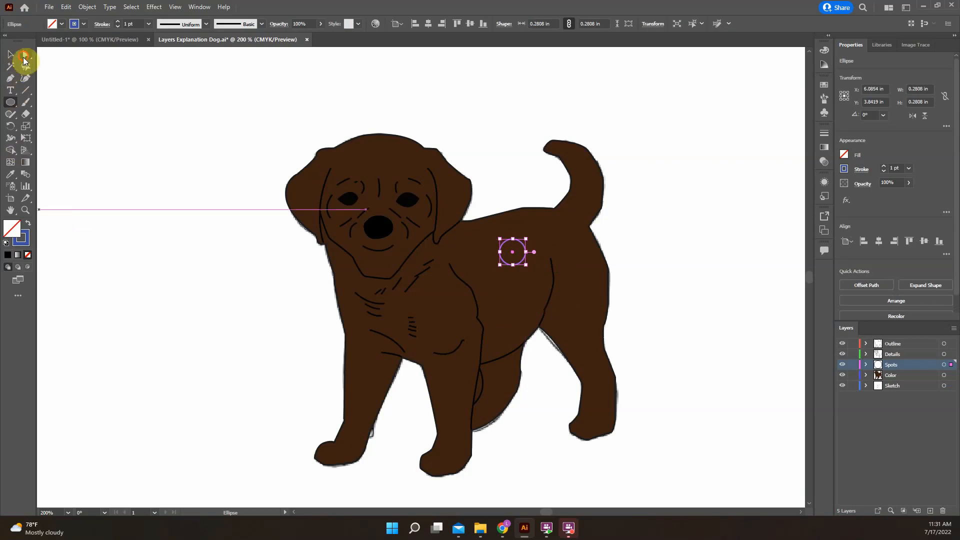
pyautogui.click(26, 54)
pyautogui.moveTo(505, 238); pyautogui.dragTo(512, 247)
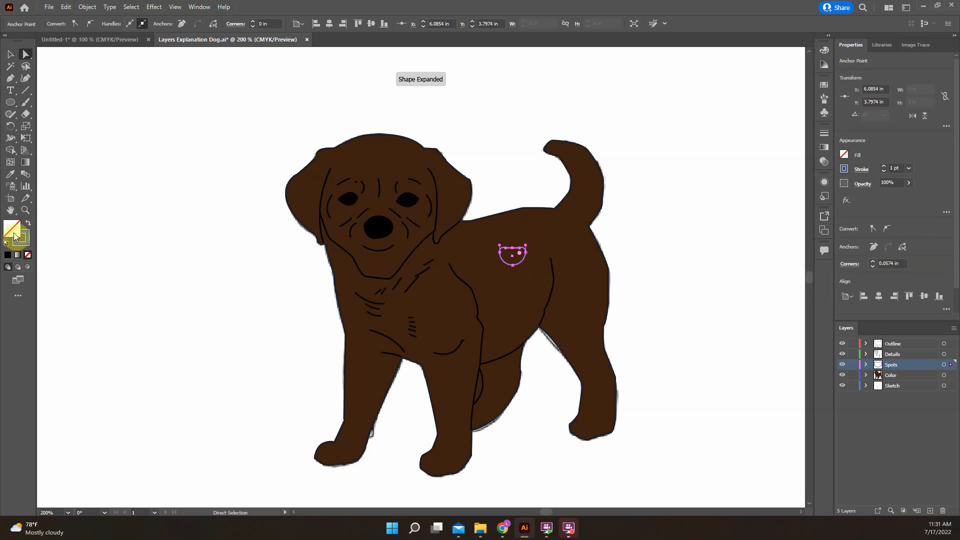
# Give the flattened spot a black fill and no stroke
pyautogui.click(8, 255)
pyautogui.click(11, 54)
pyautogui.click(90, 96)
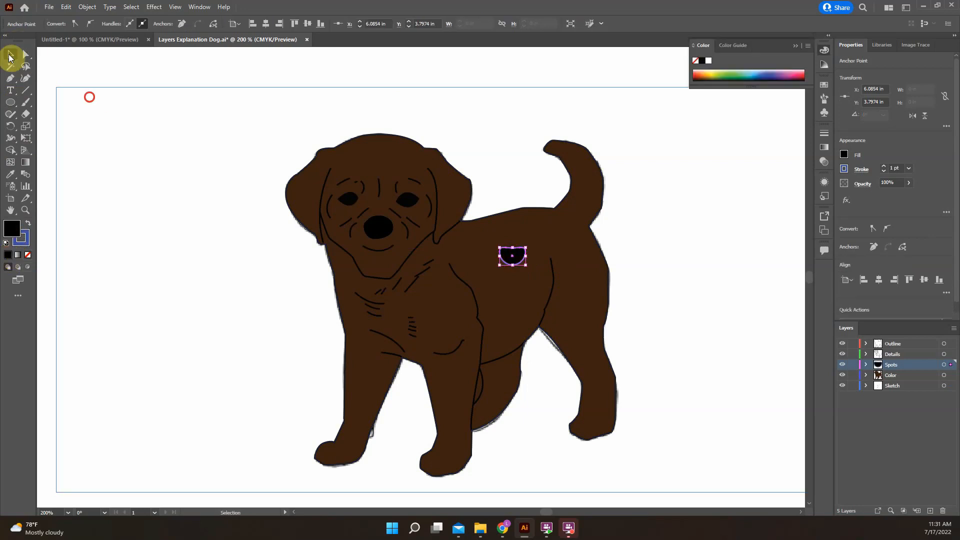
pyautogui.scroll(-1, 528, 238)
pyautogui.scroll(3, 528, 240)
pyautogui.click(515, 259)
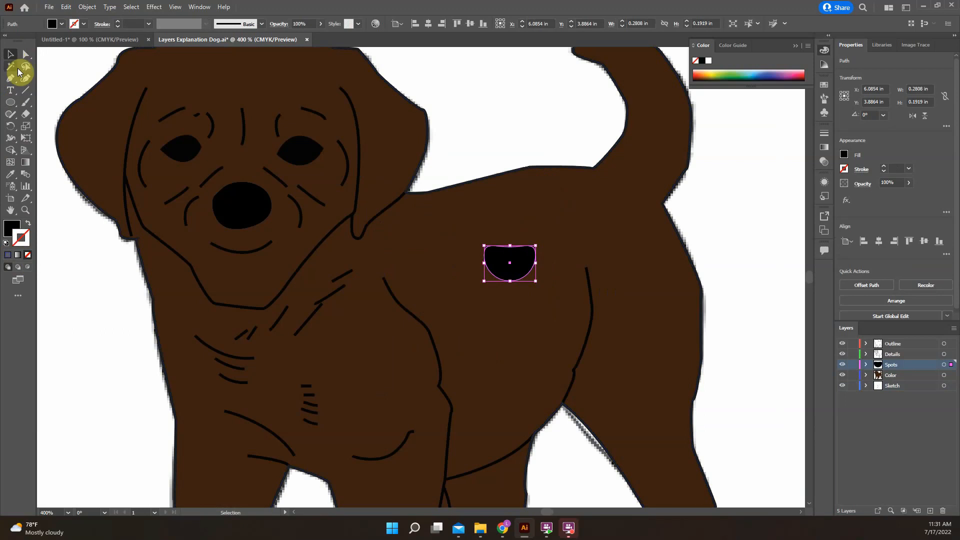
# Move the spot higher on the dog's back and place a smaller copy, about 0.13 in wide, on the belly
pyautogui.click(537, 269)
pyautogui.moveTo(536, 268); pyautogui.dragTo(504, 225)
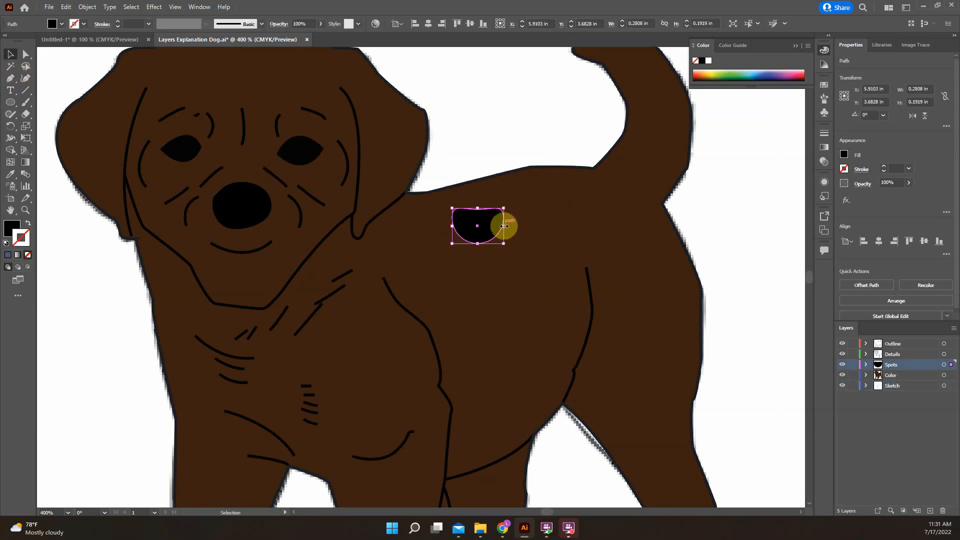
pyautogui.hotkey('ctrl', 'c')
pyautogui.hotkey('ctrl', 'v')
pyautogui.moveTo(437, 278); pyautogui.dragTo(483, 361)
# Duplicate the small spot, rotate the copy about 52°, and place it on the dog's hind thigh
pyautogui.hotkey('ctrl', 'c')
pyautogui.hotkey('ctrl', 'v')
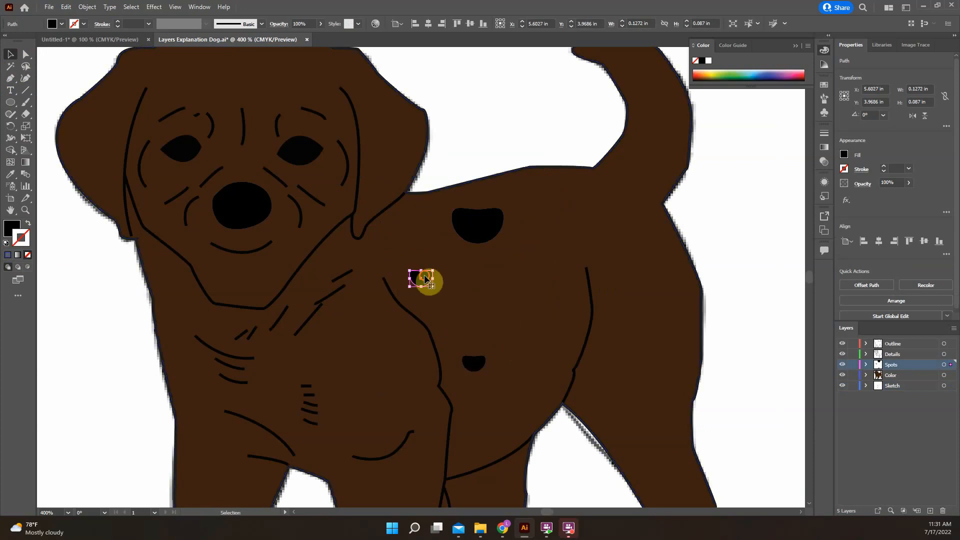
pyautogui.moveTo(427, 279); pyautogui.dragTo(625, 311)
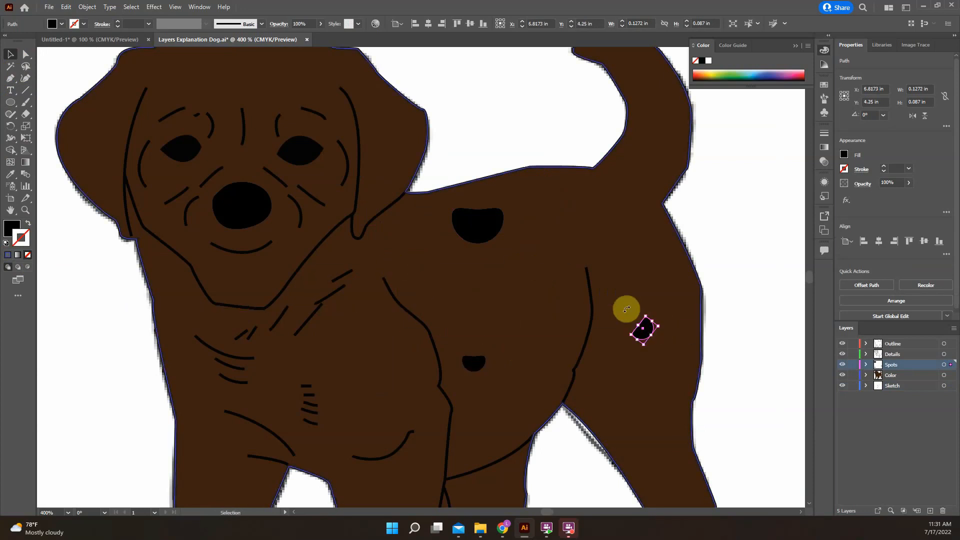
# Paste more copies of the rotated spot near the tail base, on the lower hind leg, the flank and the shoulder
pyautogui.hotkey('ctrl', 'c')
pyautogui.hotkey('ctrl', 'v')
pyautogui.moveTo(422, 278); pyautogui.dragTo(595, 200)
pyautogui.hotkey('ctrl', 'v')
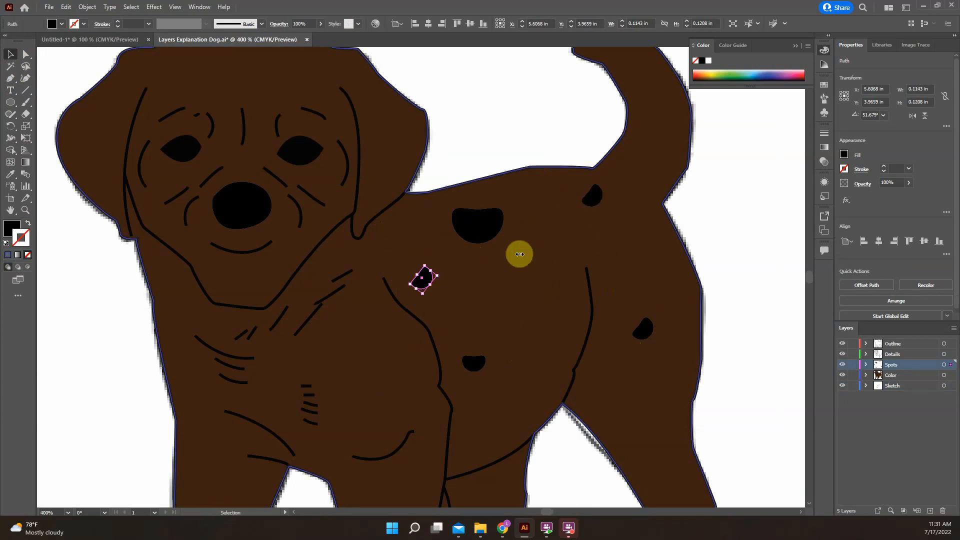
pyautogui.moveTo(429, 278)
pyautogui.mouseDown()
pyautogui.moveTo(488, 283)
pyautogui.moveTo(547, 341)
pyautogui.moveTo(424, 278)
pyautogui.moveTo(634, 422)
pyautogui.moveTo(644, 415)
pyautogui.moveTo(637, 410)
pyautogui.moveTo(649, 463)
pyautogui.mouseUp()
pyautogui.hotkey('ctrl', 'v')
pyautogui.click(724, 391)
# Shrink the large spot on the back to about 0.14 in wide and reposition it slightly lower
pyautogui.scroll(-1, 722, 383)
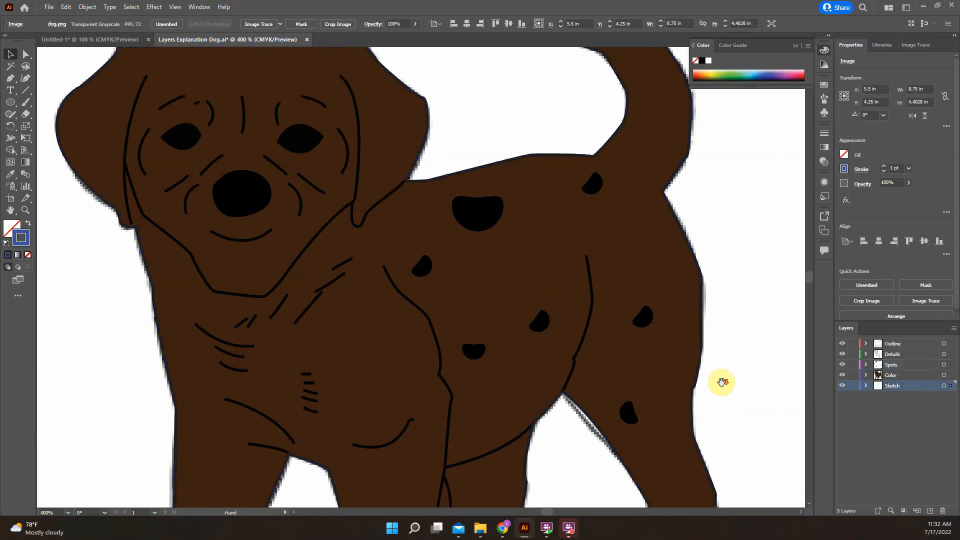
pyautogui.scroll(-2, 721, 382)
pyautogui.scroll(-3, 680, 340)
pyautogui.scroll(1, 756, 372)
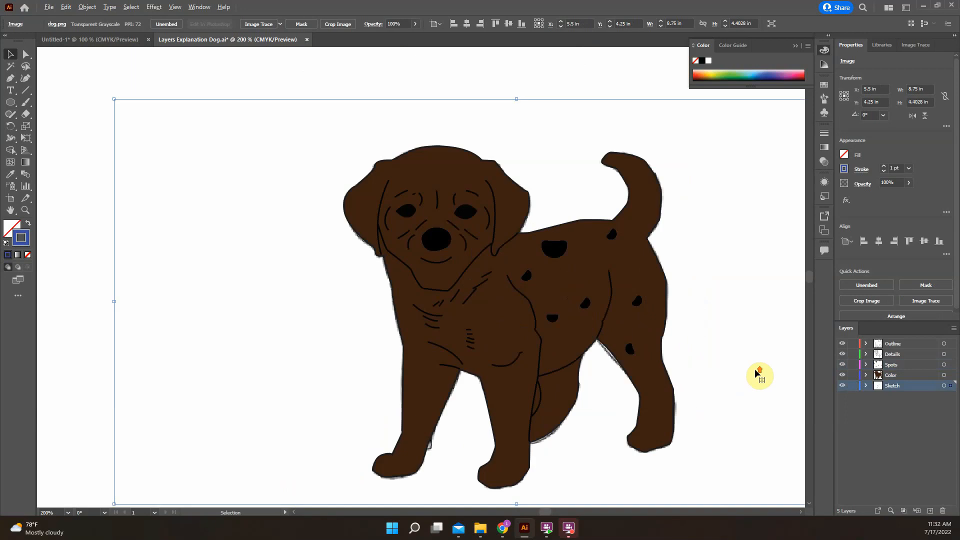
pyautogui.click(559, 244)
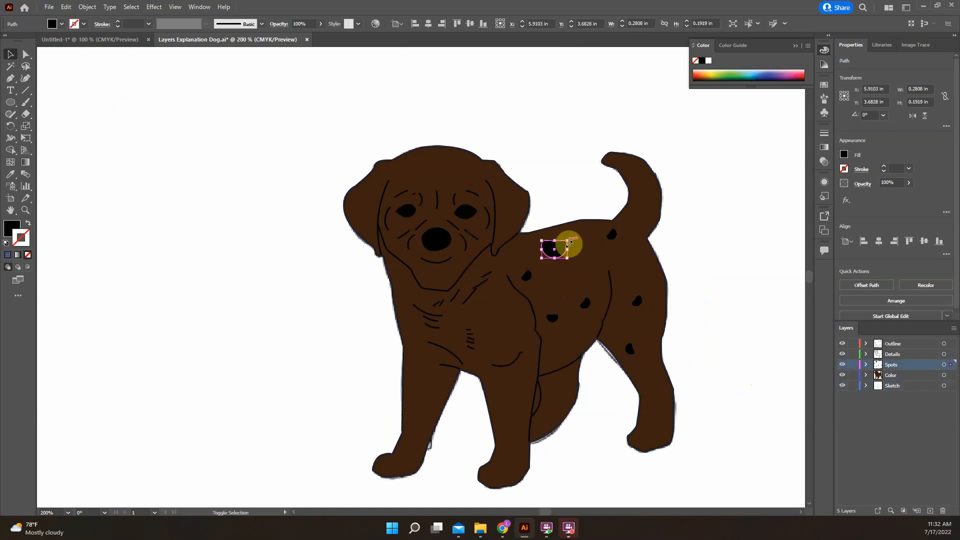
pyautogui.moveTo(568, 243)
pyautogui.mouseDown()
pyautogui.moveTo(548, 252)
pyautogui.moveTo(563, 257)
pyautogui.mouseUp()
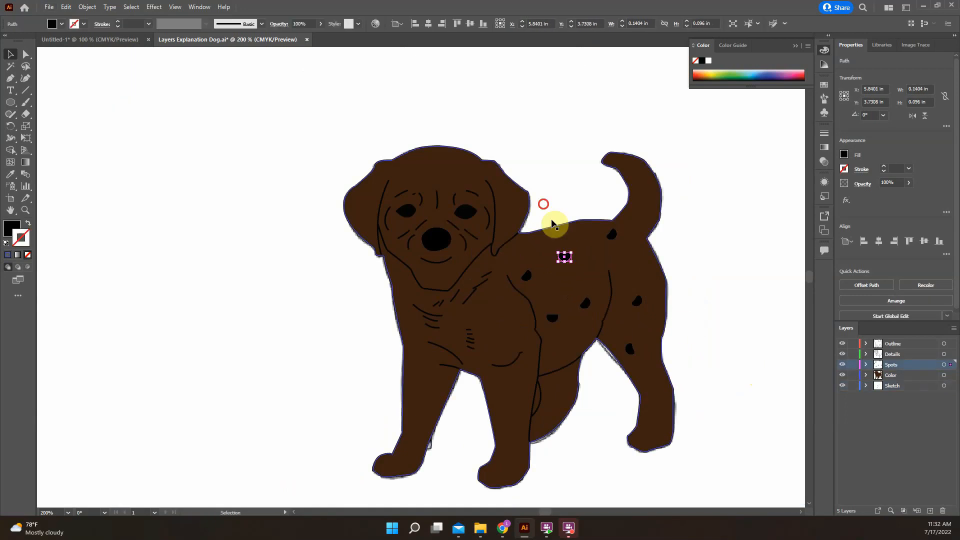
pyautogui.click(545, 204)
# Make the Spots layer active and toggle its visibility off and on several times to compare the dog with and without spots
pyautogui.click(894, 392)
pyautogui.click(891, 365)
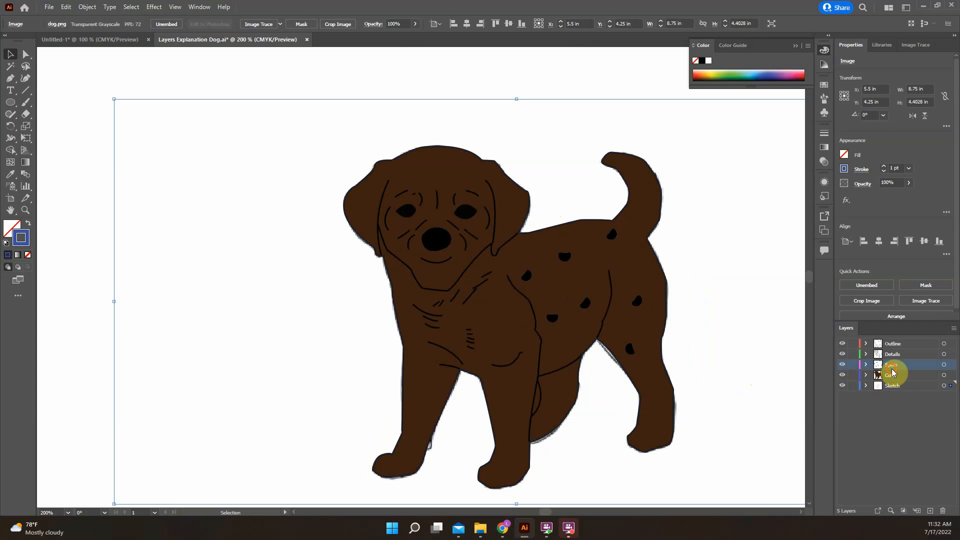
pyautogui.click(843, 366)
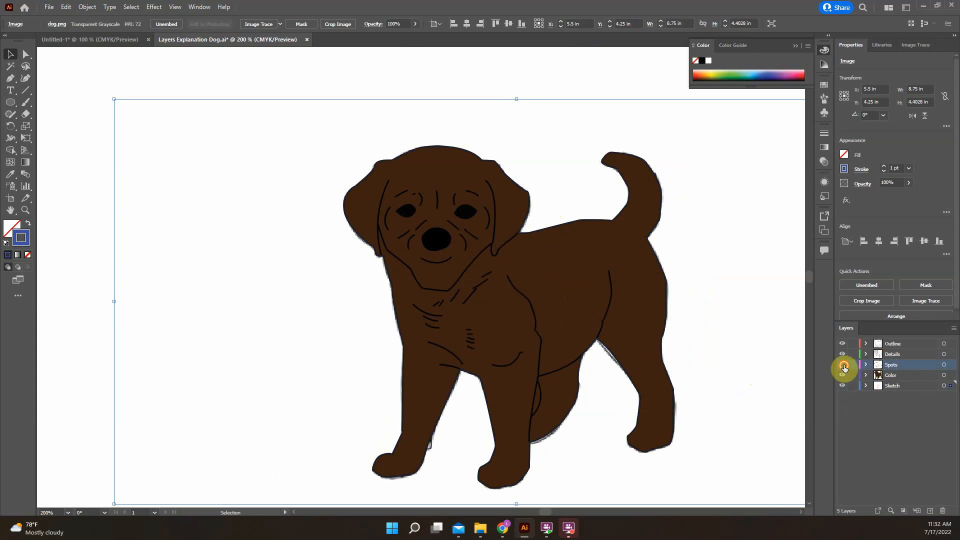
pyautogui.click(843, 365)
pyautogui.click(843, 366)
pyautogui.click(843, 366)
pyautogui.click(843, 366)
pyautogui.click(844, 367)
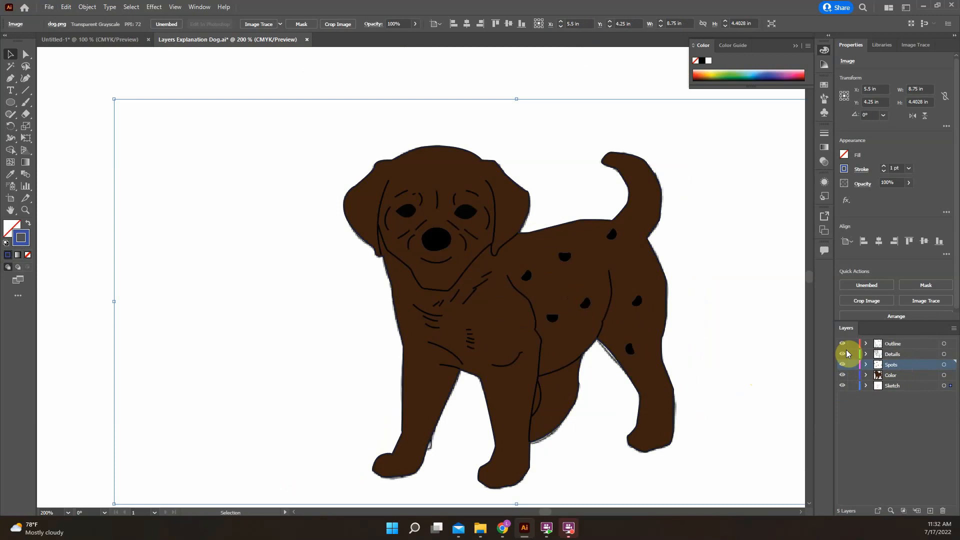
# Make the Outline layer active and draw a circle about 0.35 in wide on the dog's forehead
pyautogui.click(889, 344)
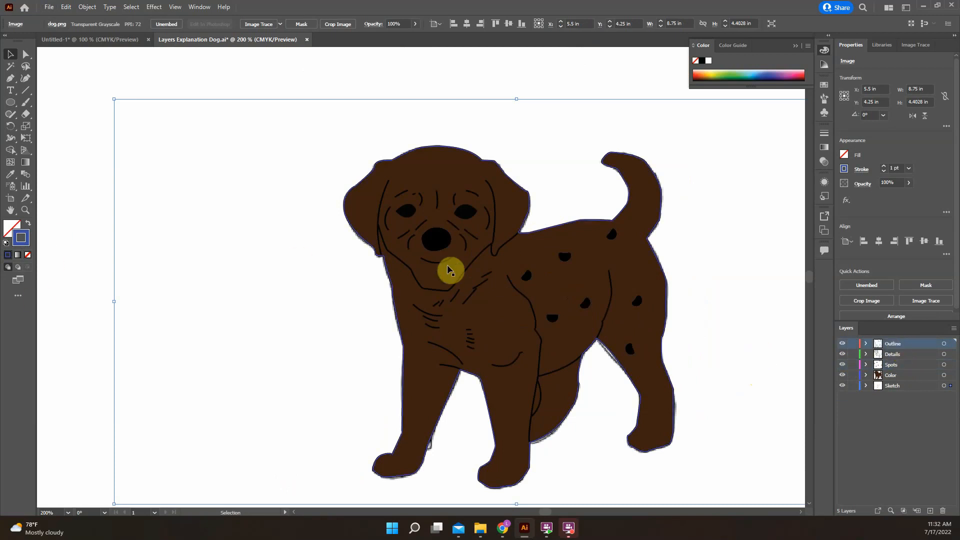
pyautogui.click(10, 102)
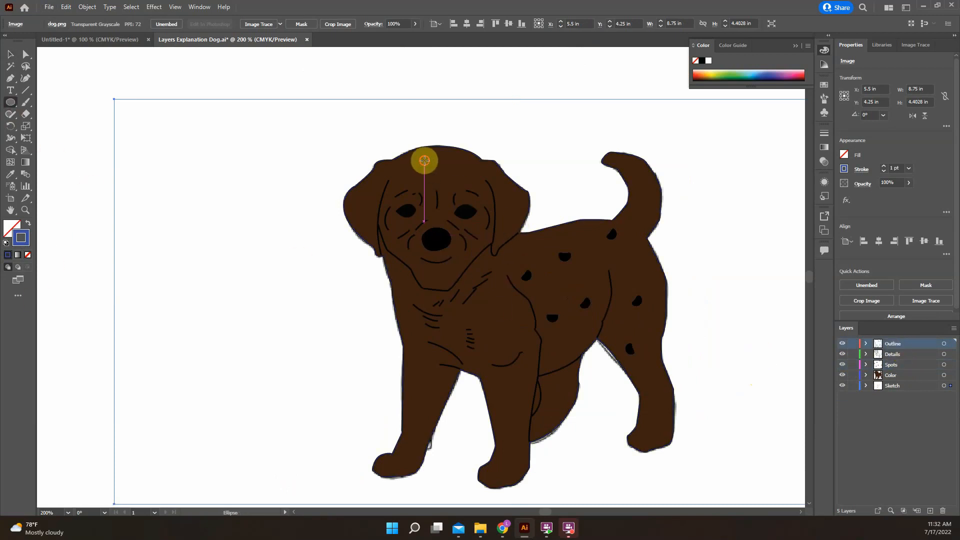
pyautogui.moveTo(424, 160); pyautogui.dragTo(456, 192)
pyautogui.click(10, 54)
pyautogui.click(200, 161)
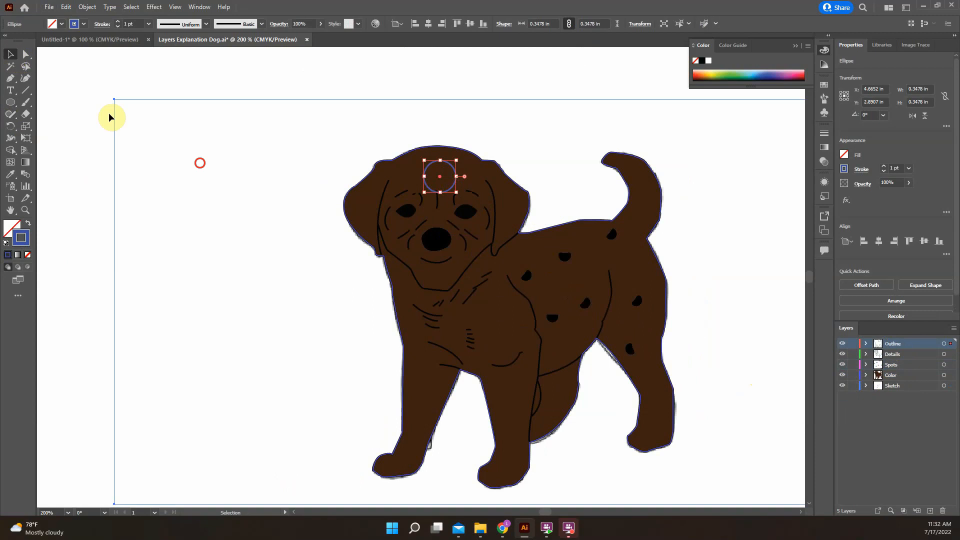
# Make the Outline layer active and toggle its visibility off and on to compare the dog with and without that layer's artwork
pyautogui.click(892, 344)
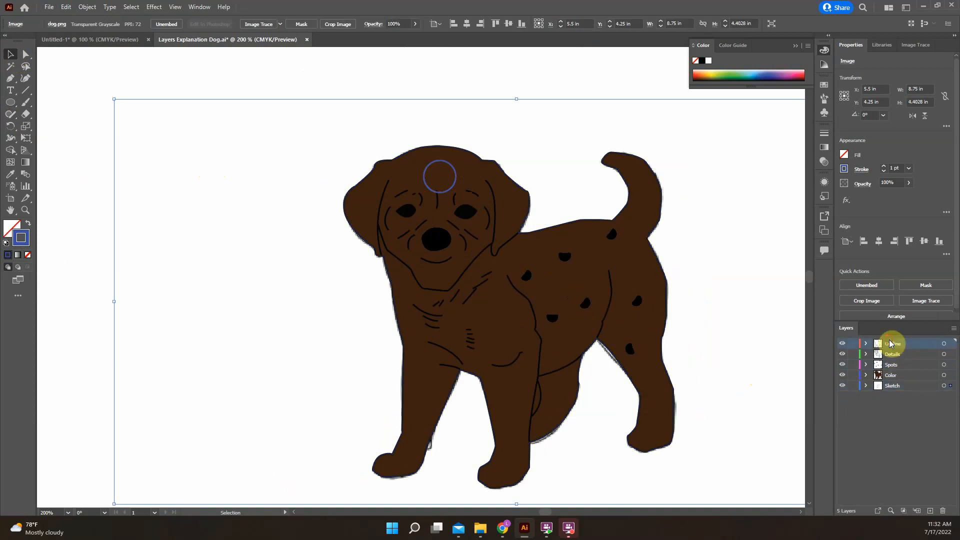
pyautogui.click(843, 344)
pyautogui.click(843, 344)
pyautogui.click(843, 344)
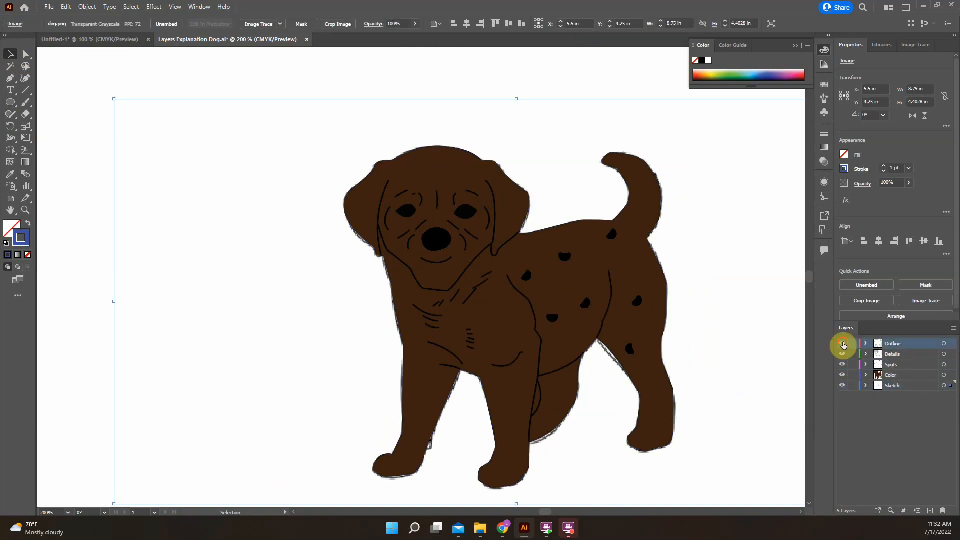
pyautogui.click(843, 344)
# Toggle the Outline layer's visibility again with the head seen close up, and delete the blue circle from the dog's forehead
pyautogui.scroll(2, 447, 166)
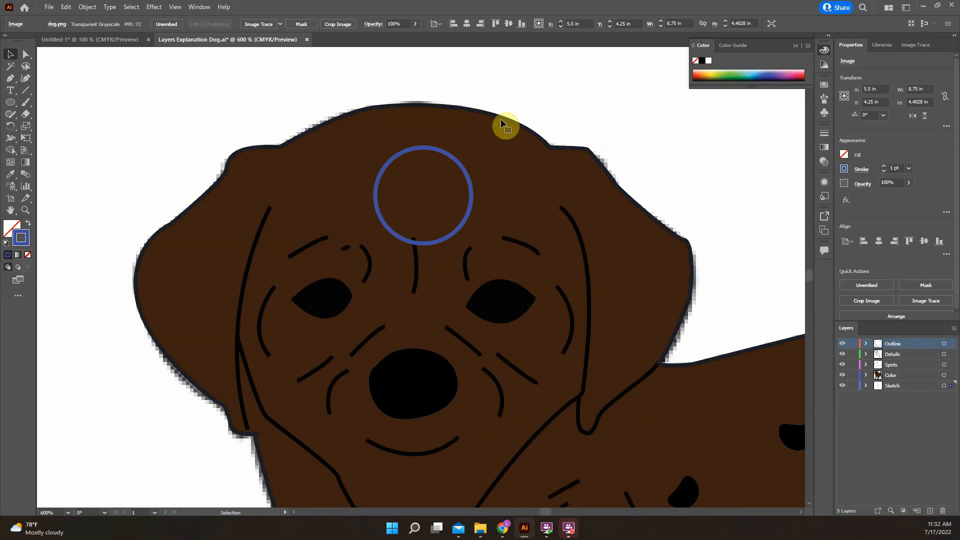
pyautogui.click(505, 118)
pyautogui.click(458, 162)
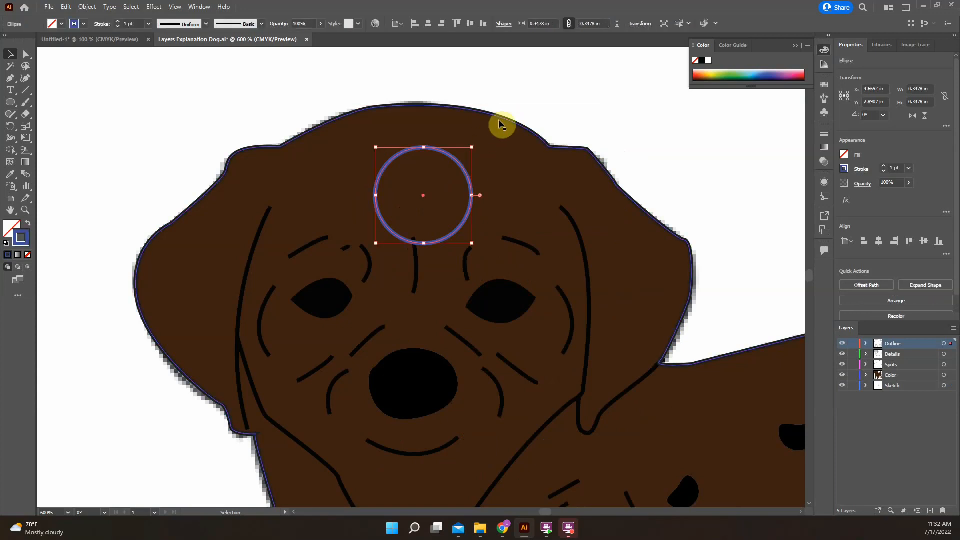
pyautogui.click(844, 345)
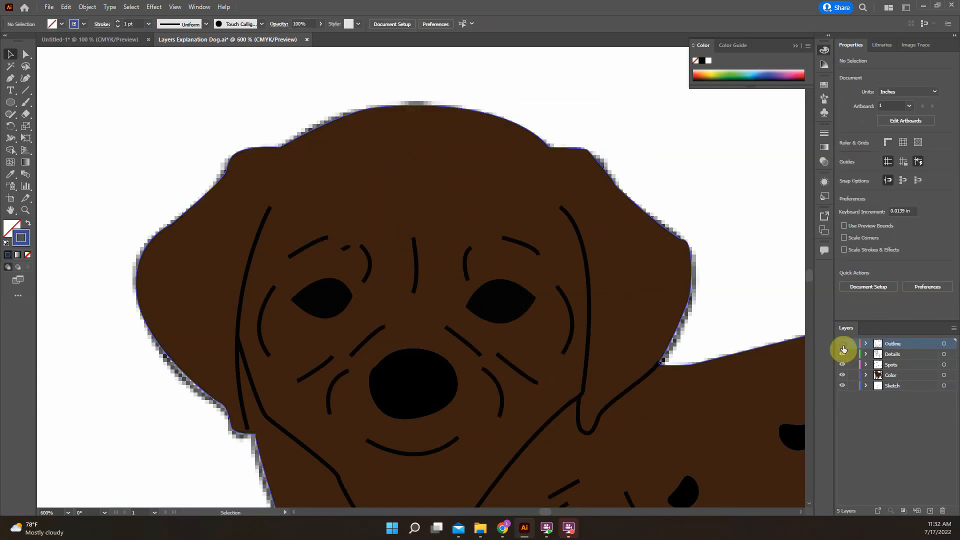
pyautogui.click(844, 345)
pyautogui.click(843, 345)
pyautogui.click(843, 345)
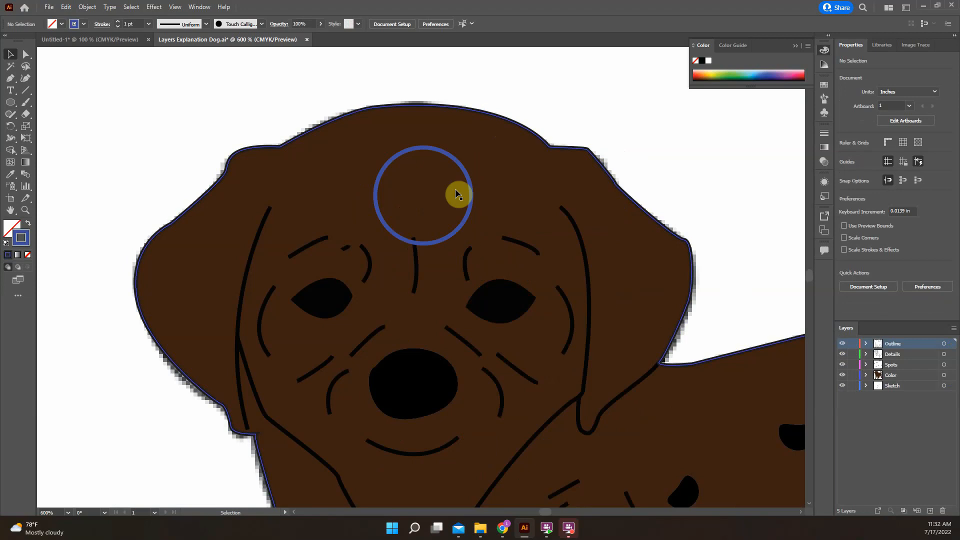
pyautogui.click(472, 183)
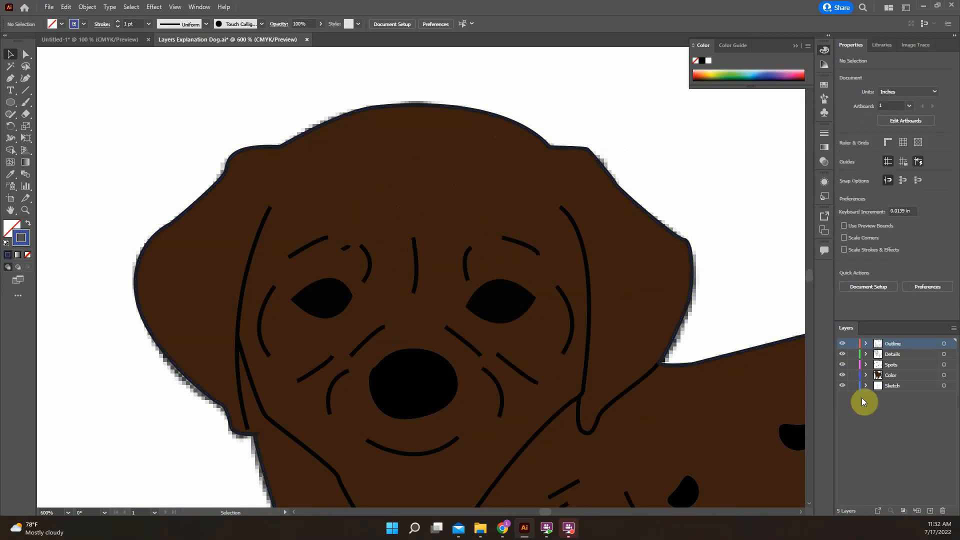
# Make the Spots layer active and delete it together with its artwork
pyautogui.click(895, 365)
pyautogui.scroll(-5, 685, 407)
pyautogui.scroll(4, 740, 443)
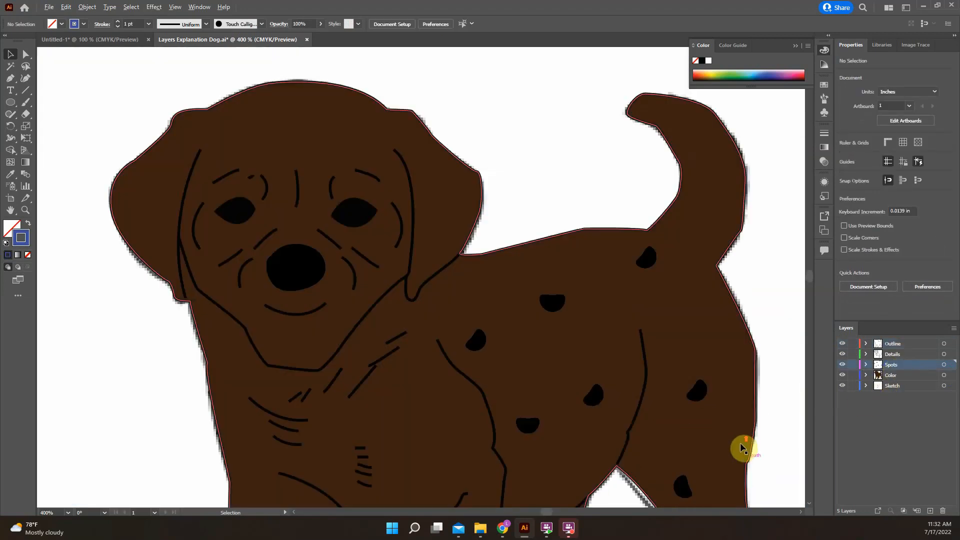
pyautogui.scroll(-3, 688, 388)
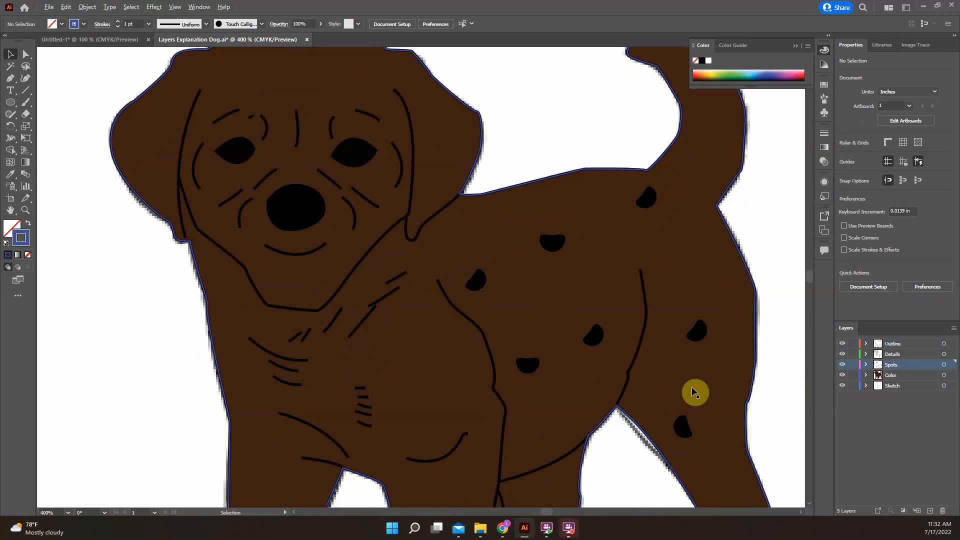
pyautogui.scroll(-1, 691, 386)
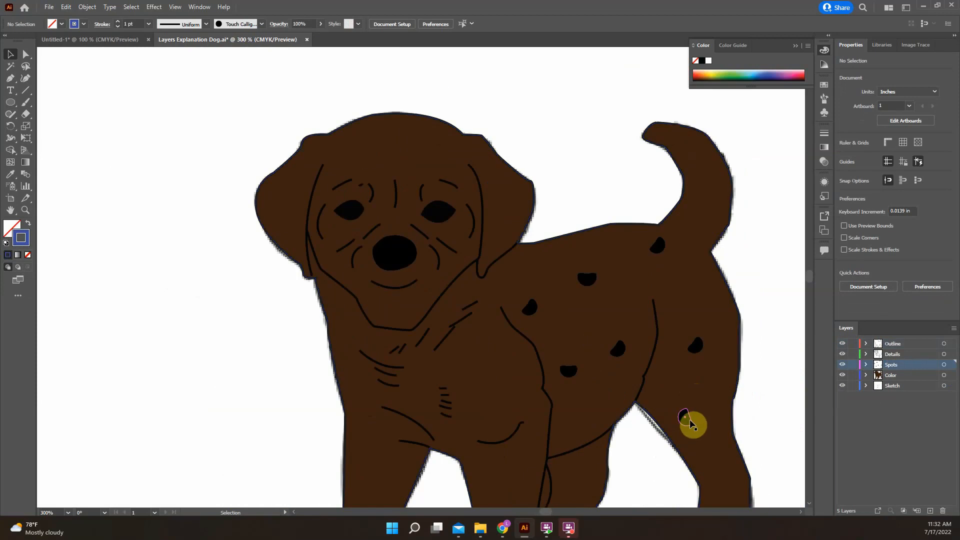
pyautogui.click(881, 447)
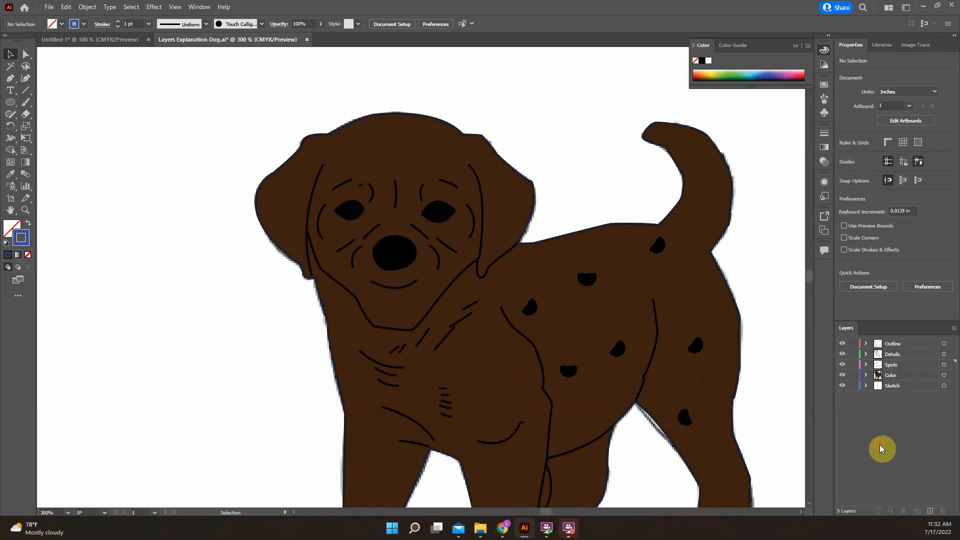
pyautogui.click(904, 366)
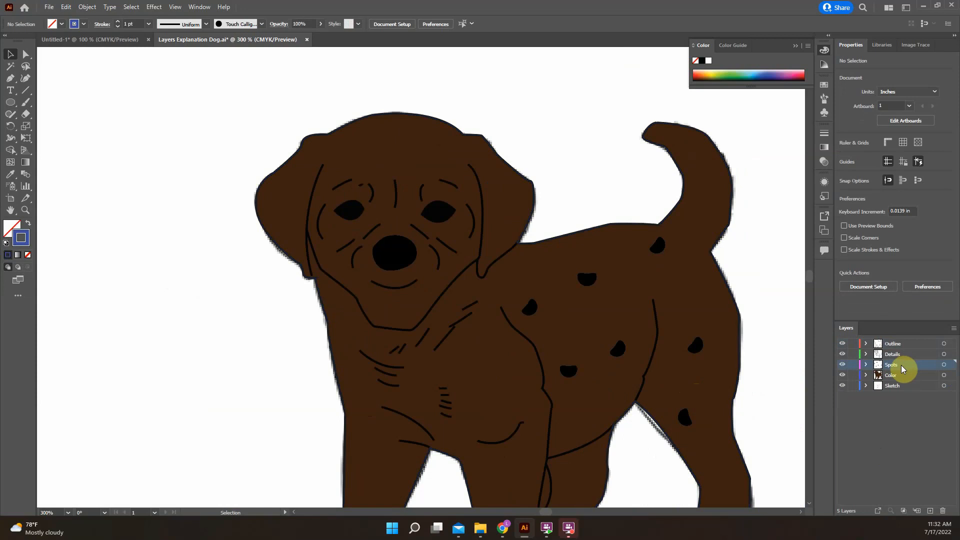
pyautogui.click(943, 511)
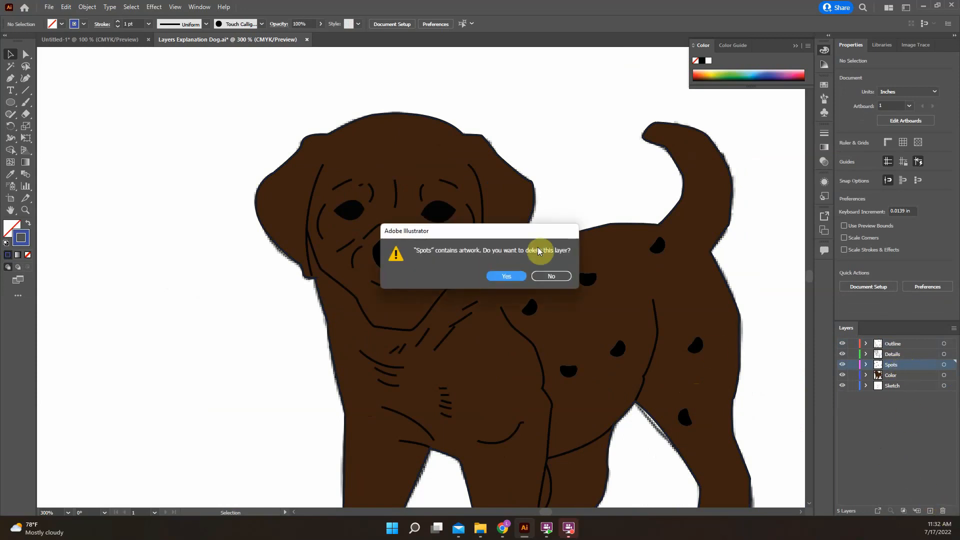
pyautogui.click(507, 277)
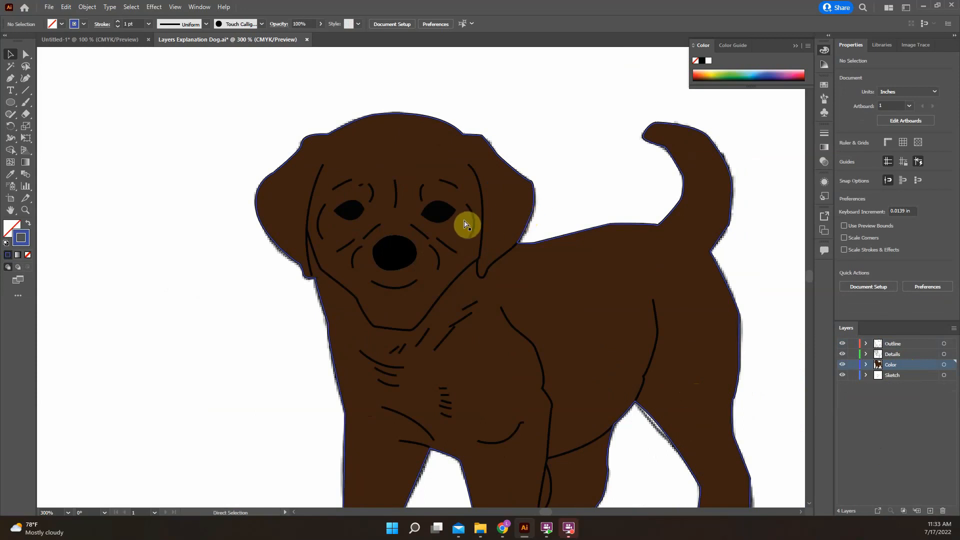
# Undo the deletion of the Spots layer and redo it
pyautogui.hotkey('ctrl', 'z')
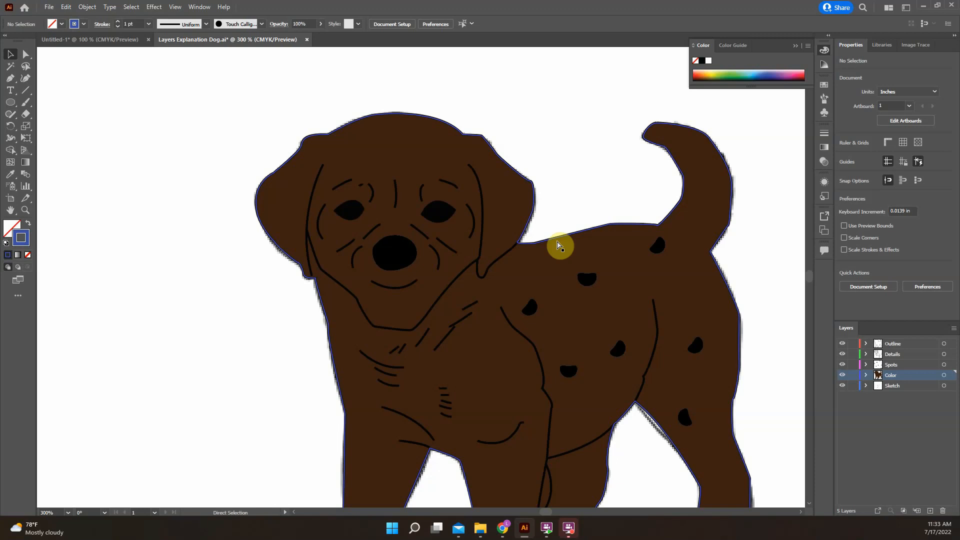
pyautogui.hotkey('ctrl', 'shift', 'z')
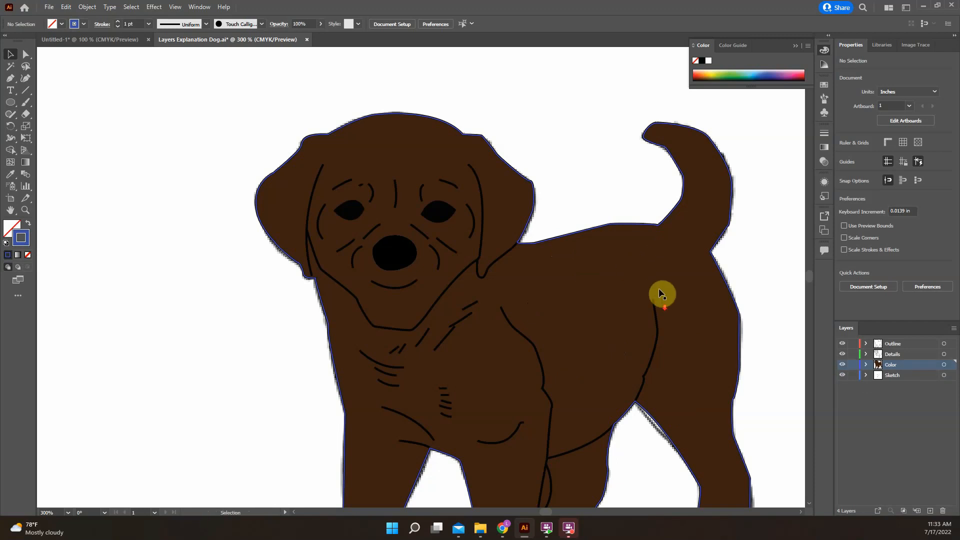
# Hide the Color layer and show it again to compare the whole dog with and without its brown fill
pyautogui.scroll(-3, 659, 289)
pyautogui.scroll(3, 762, 403)
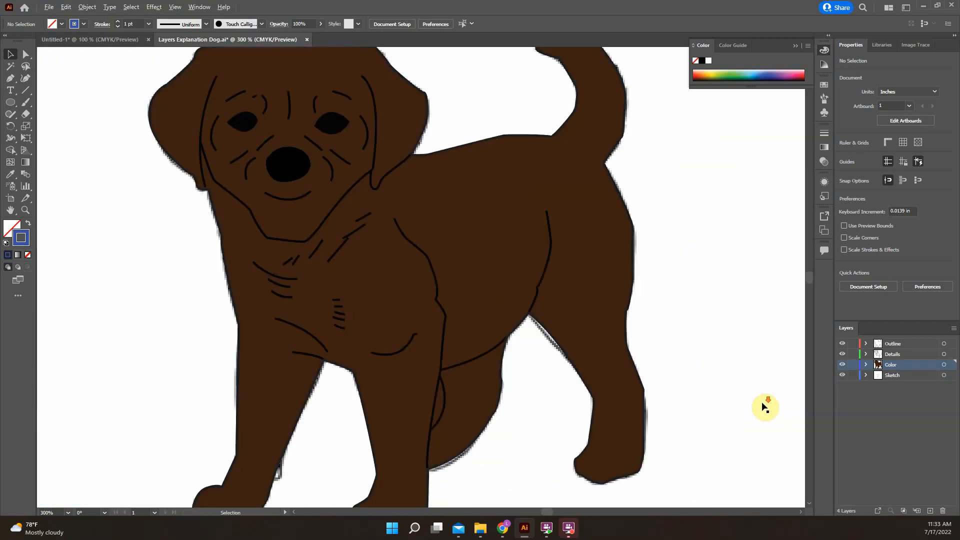
pyautogui.scroll(-1, 765, 406)
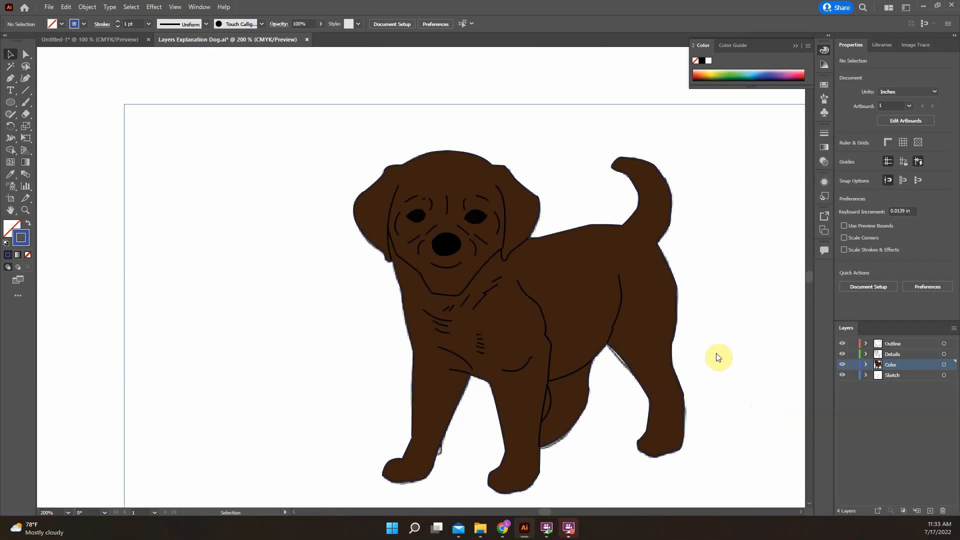
pyautogui.click(841, 365)
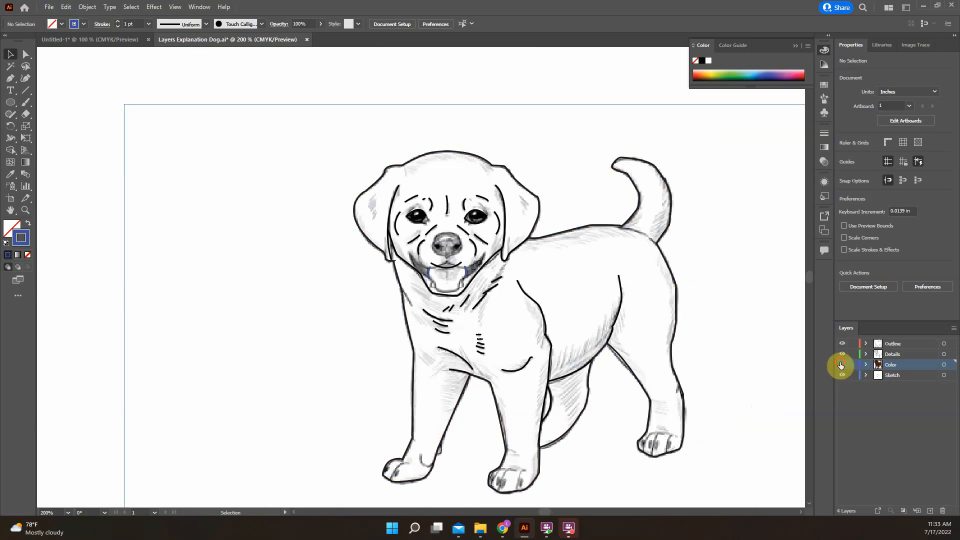
pyautogui.click(842, 365)
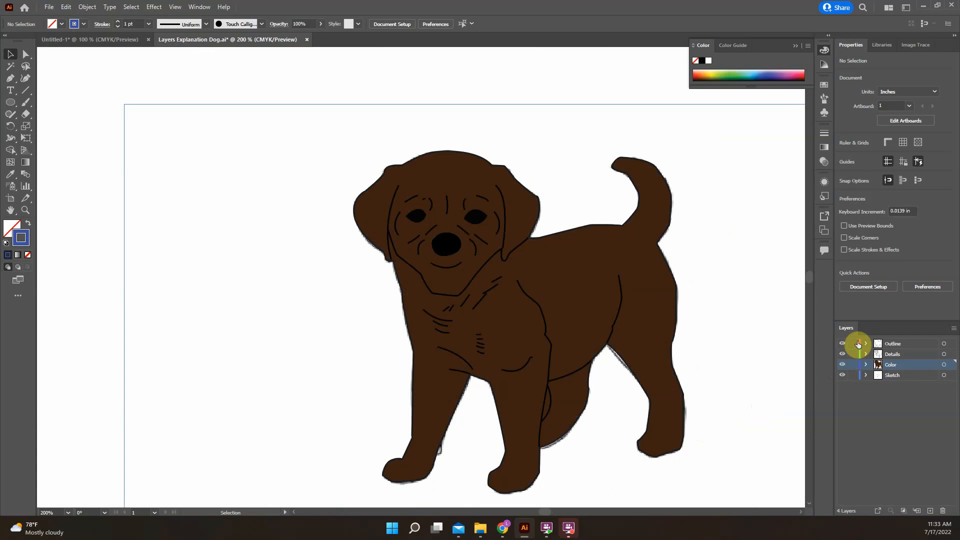